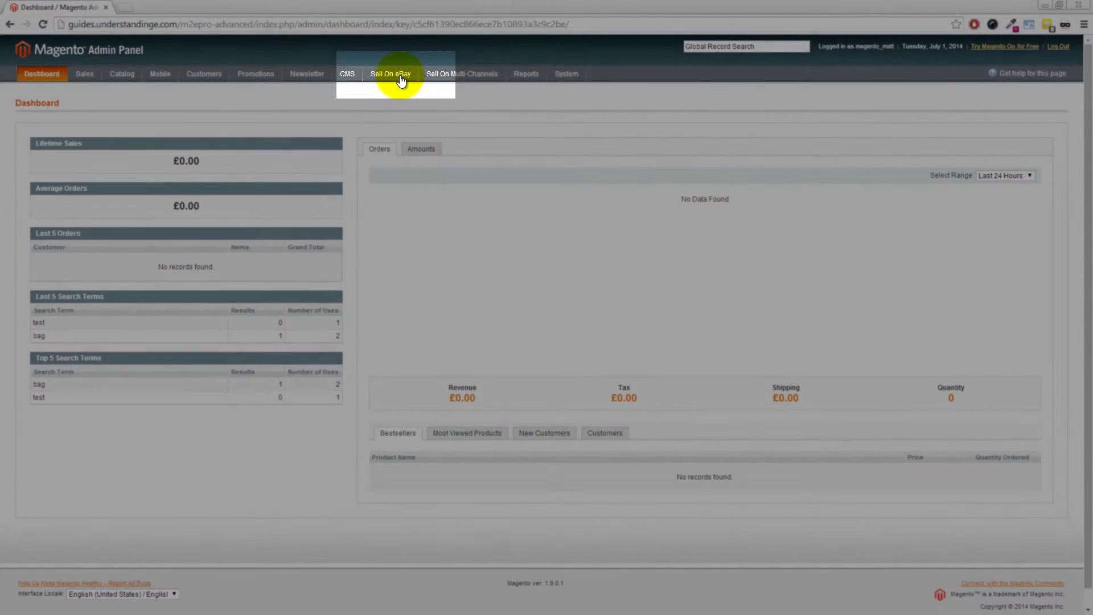
Start M2E registration and enter the registrant's own first name, last name and city
left_click(401, 80)
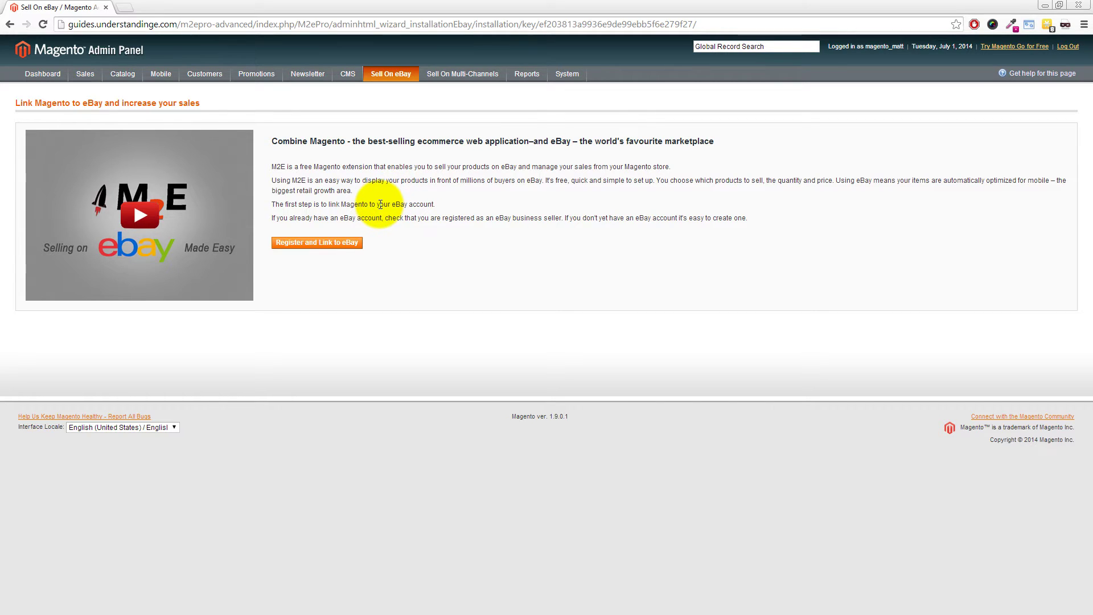
left_click(308, 243)
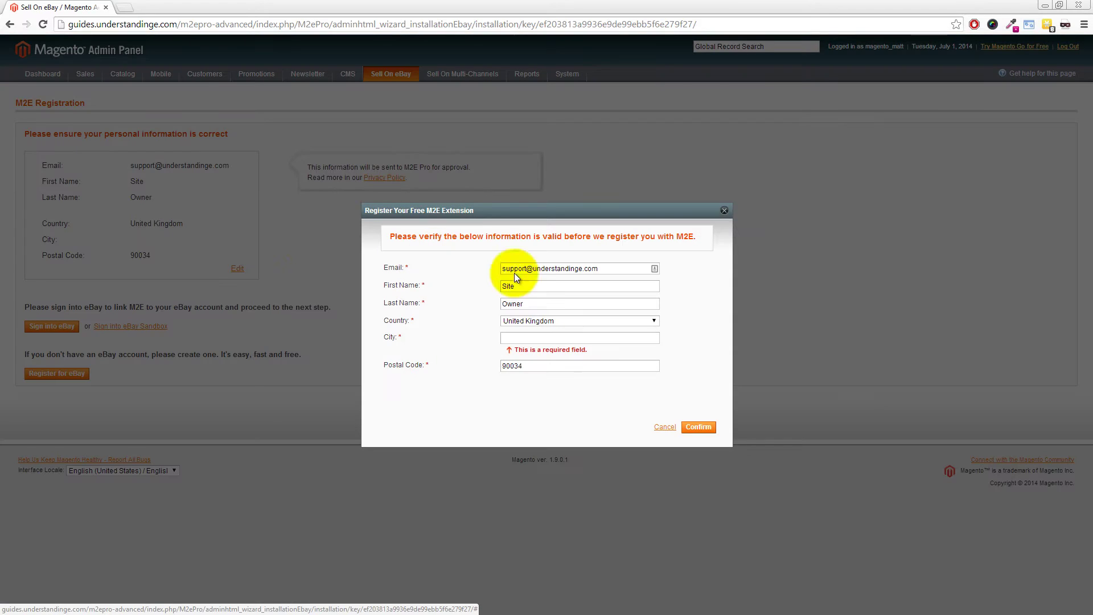
left_click_drag(528, 287, 446, 275)
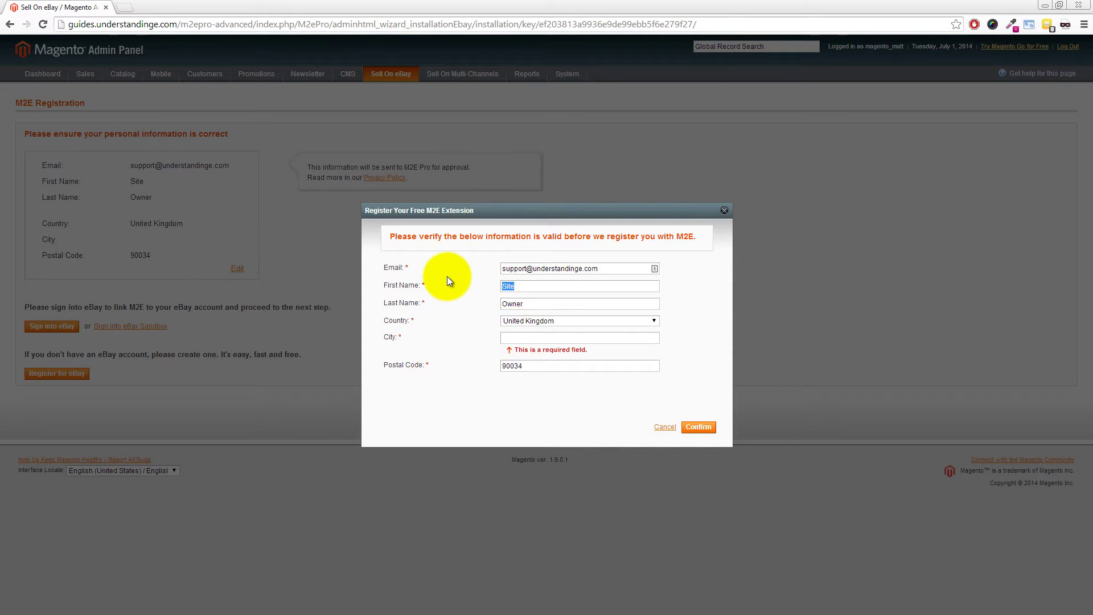
key("Tab")
left_click(522, 335)
type("Bristol")
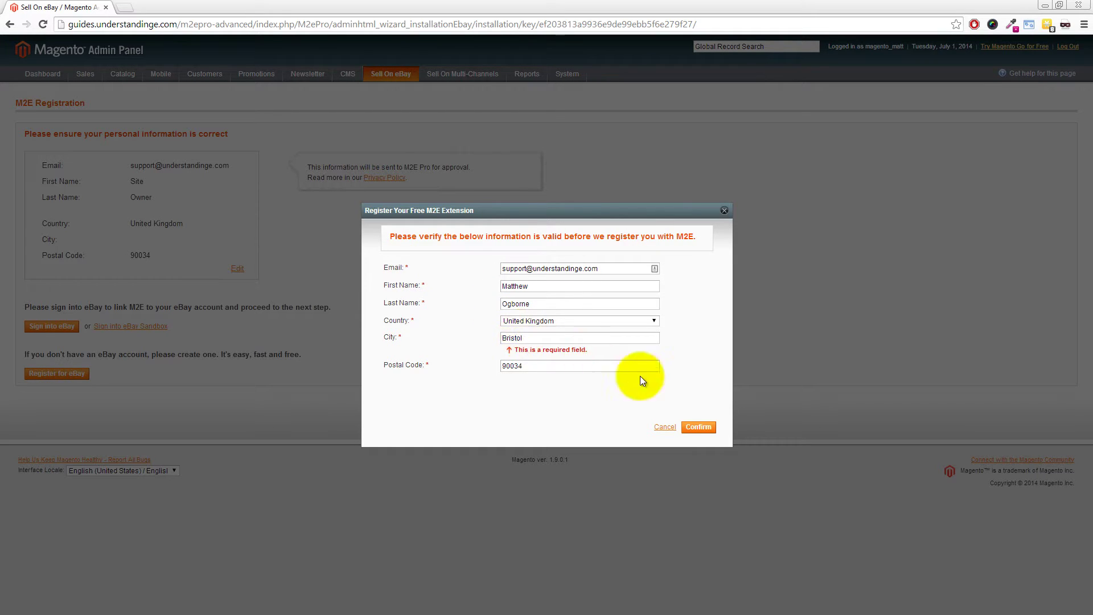
Confirm the registration details and sign in to the eBay seller account
left_click(698, 427)
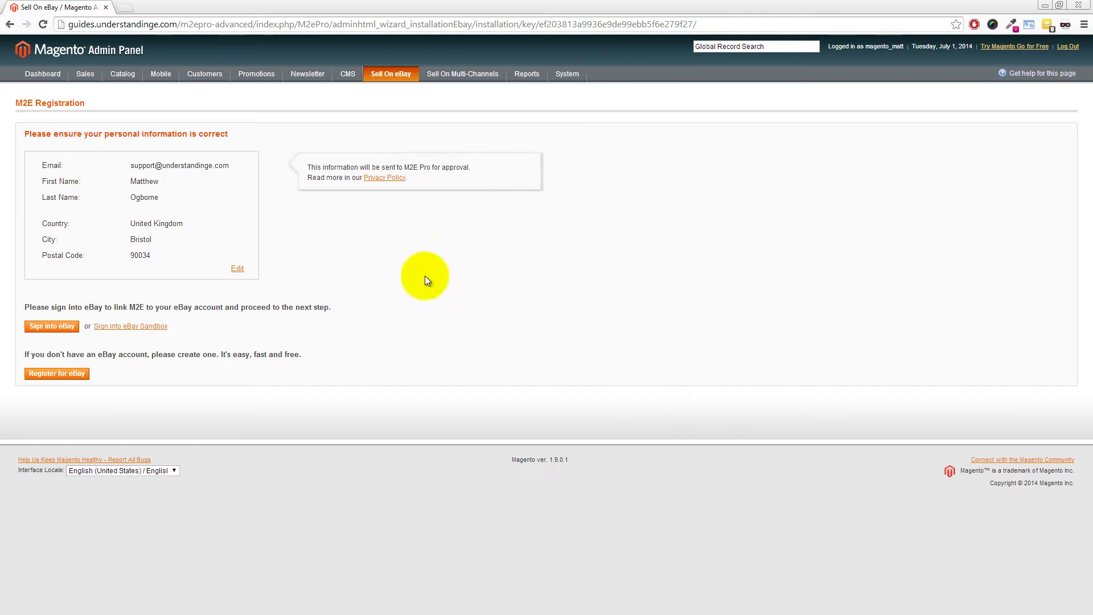
left_click(50, 328)
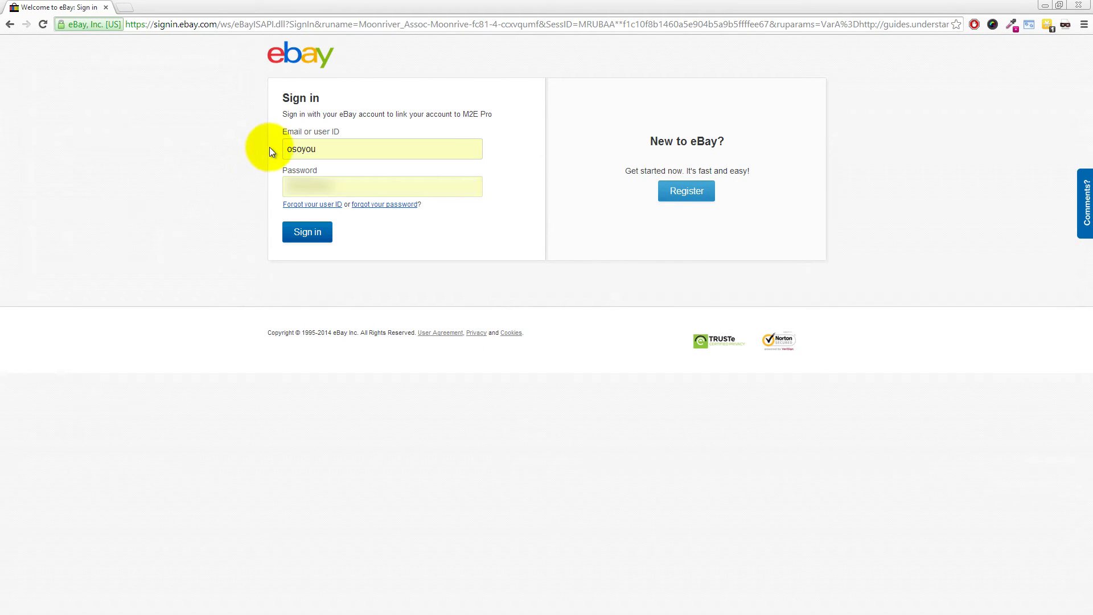
left_click(306, 233)
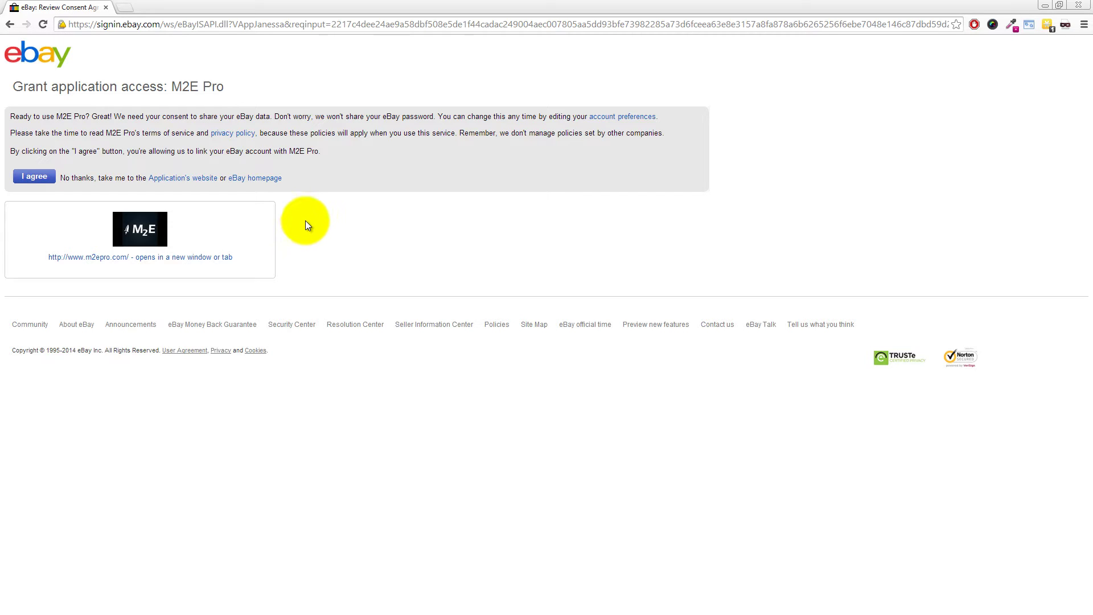
Grant M2E Pro access on eBay and continue with Advanced mode
left_click(37, 178)
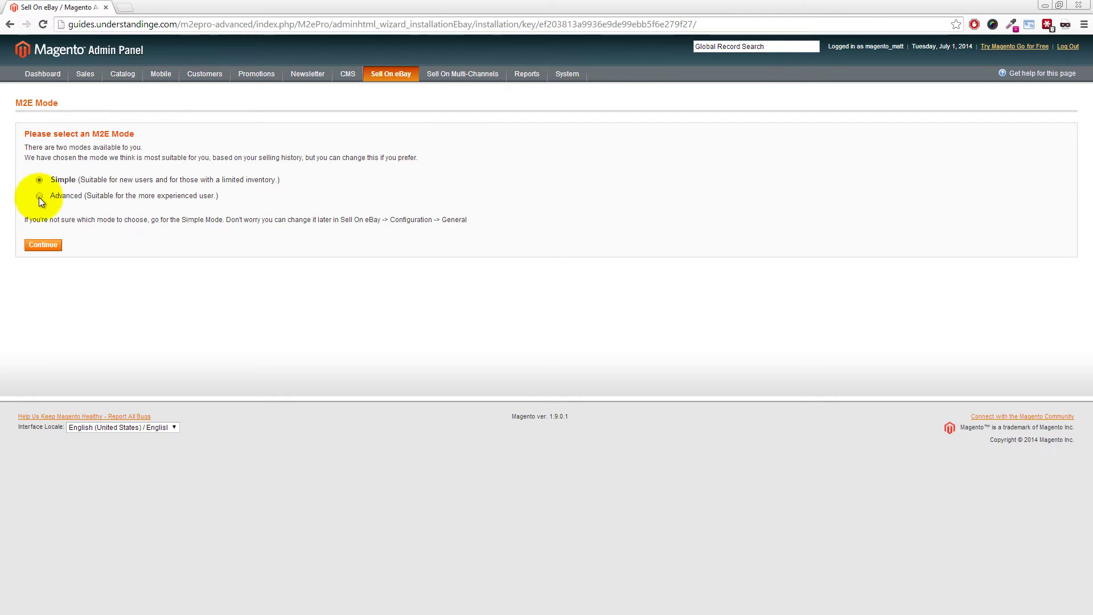
left_click(40, 196)
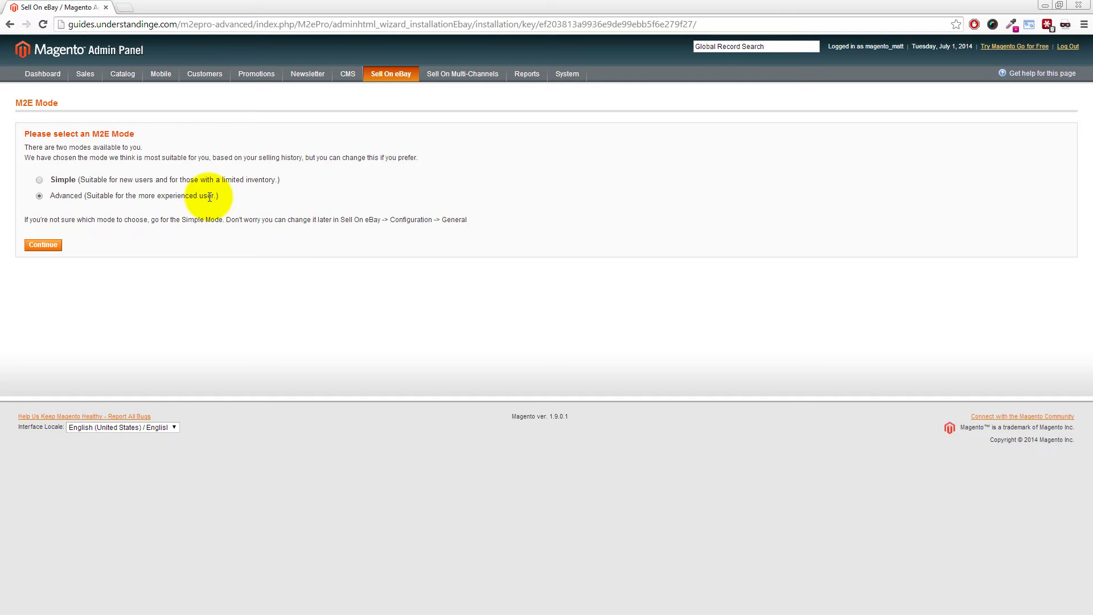
left_click(43, 245)
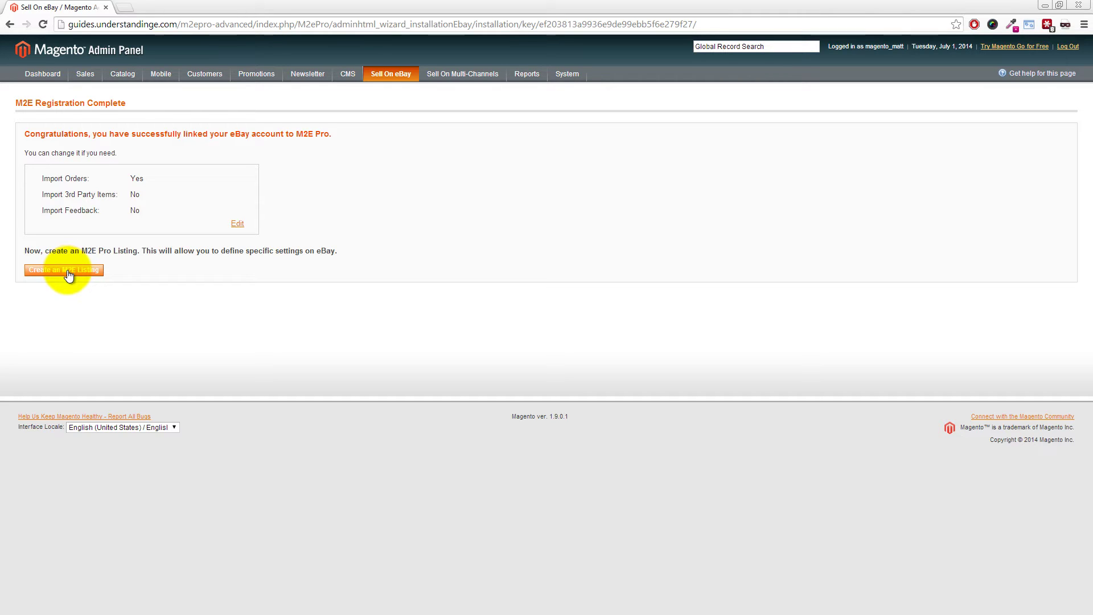
Start creating a new M2E listing from the Registration Complete page
left_click(67, 272)
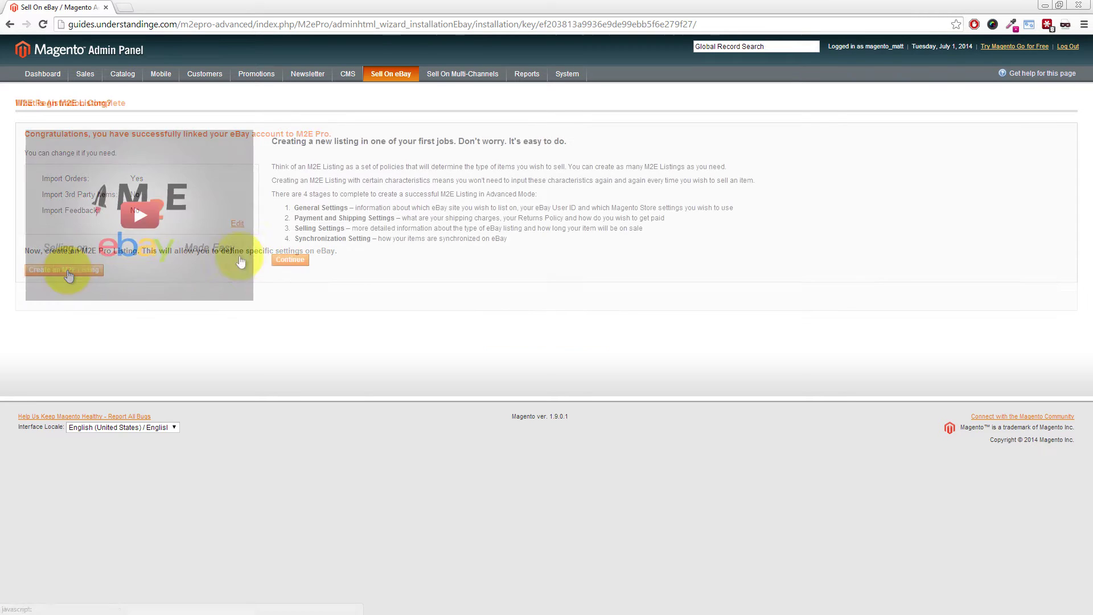
Begin the listing setup, keeping title Default and United Kingdom as the eBay site
left_click(292, 260)
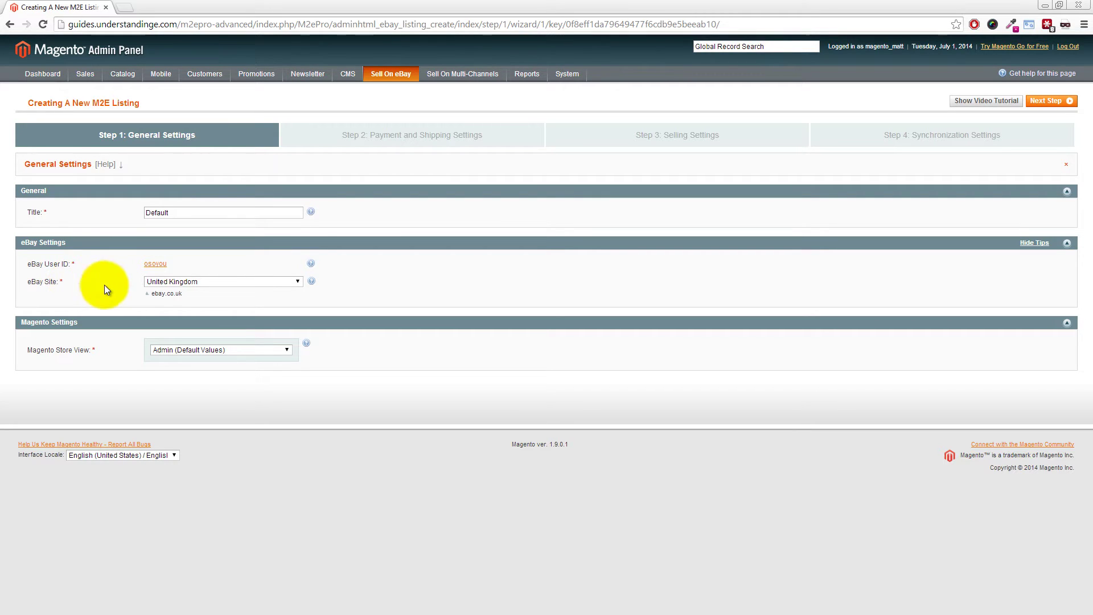
left_click(220, 280)
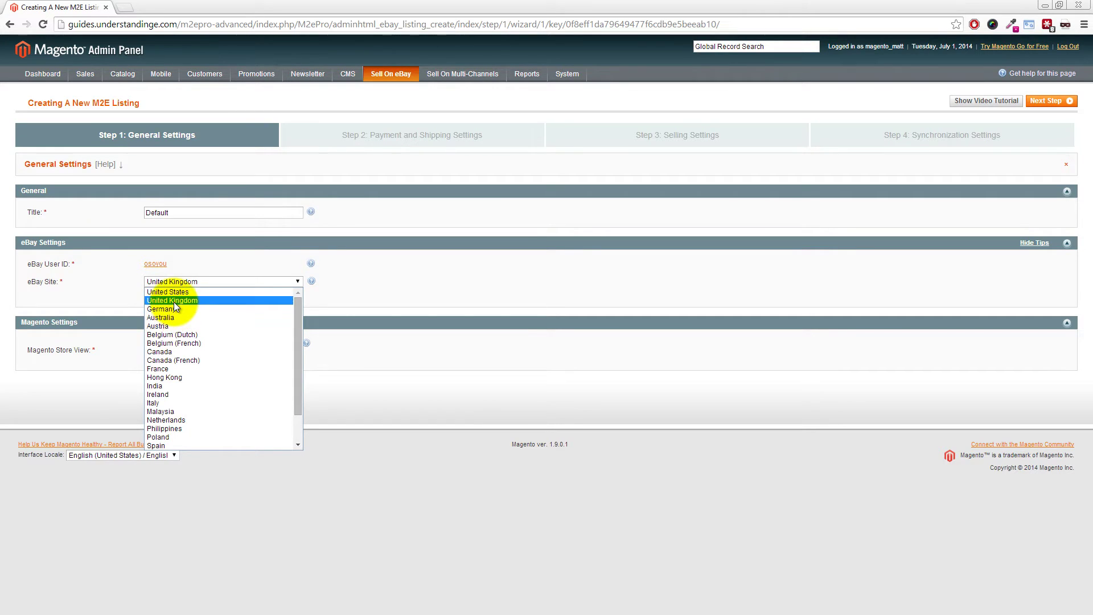
left_click(173, 302)
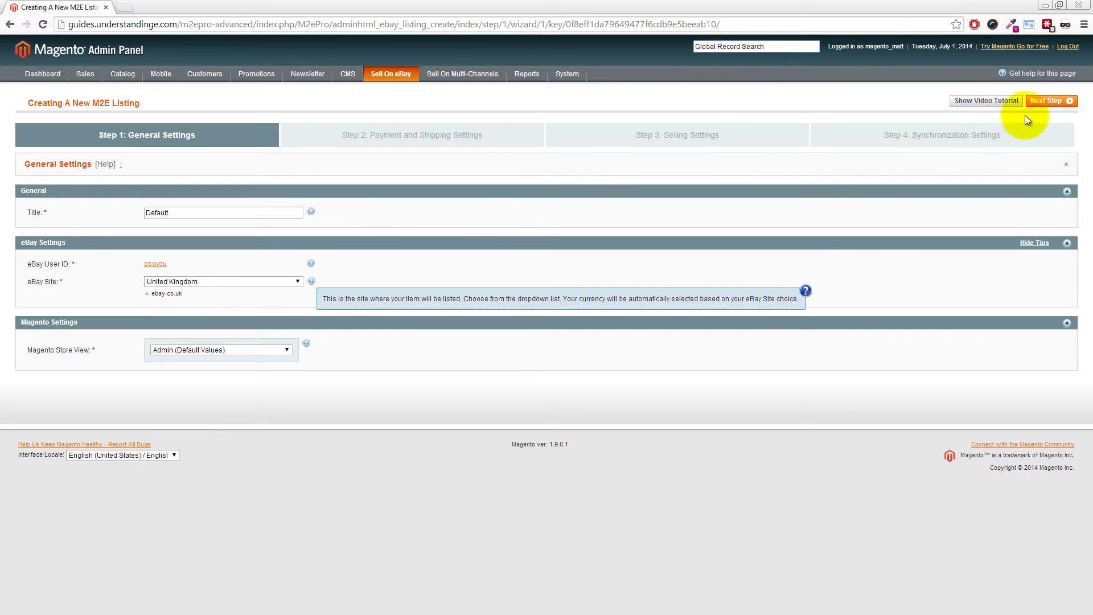
Accept PayPal with the seller's e-mail, require immediate payment, and title the policy 'eBay UK - Payment'
left_click(1052, 102)
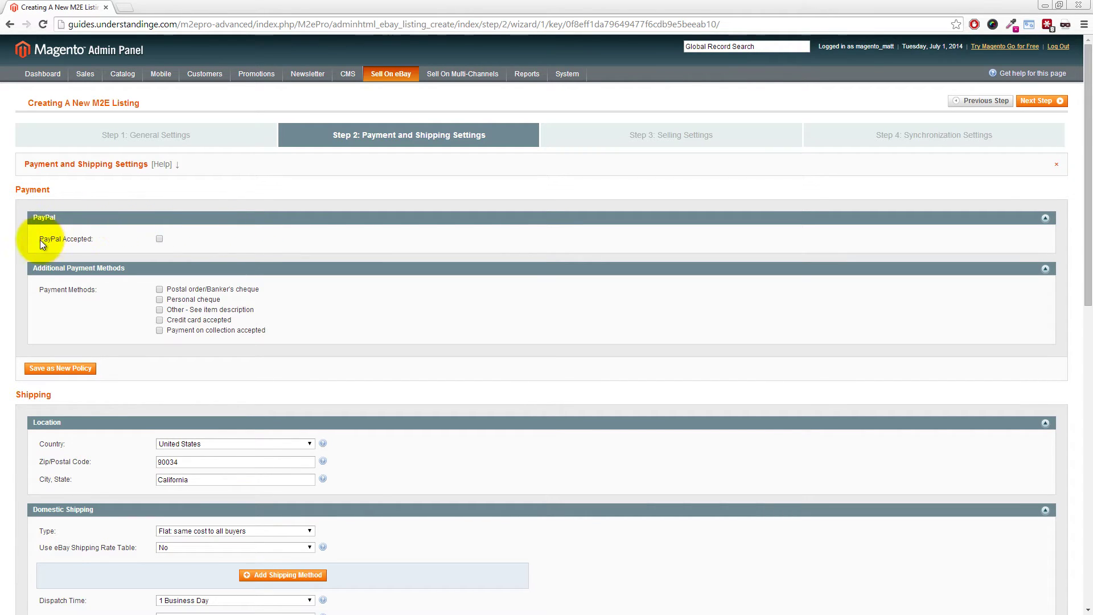
left_click(159, 239)
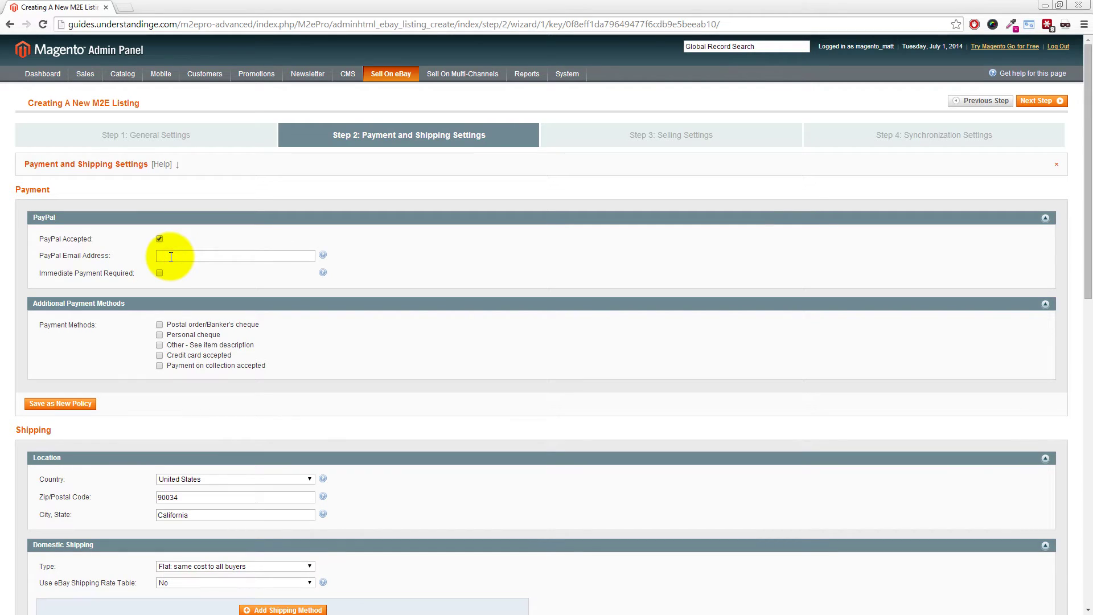
left_click(170, 257)
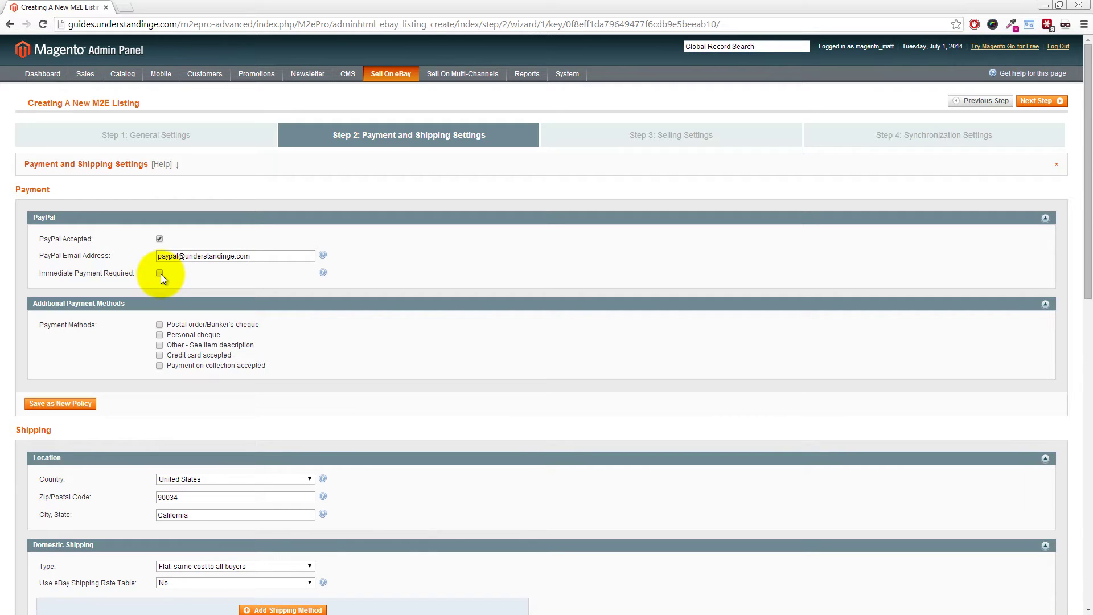
left_click(160, 274)
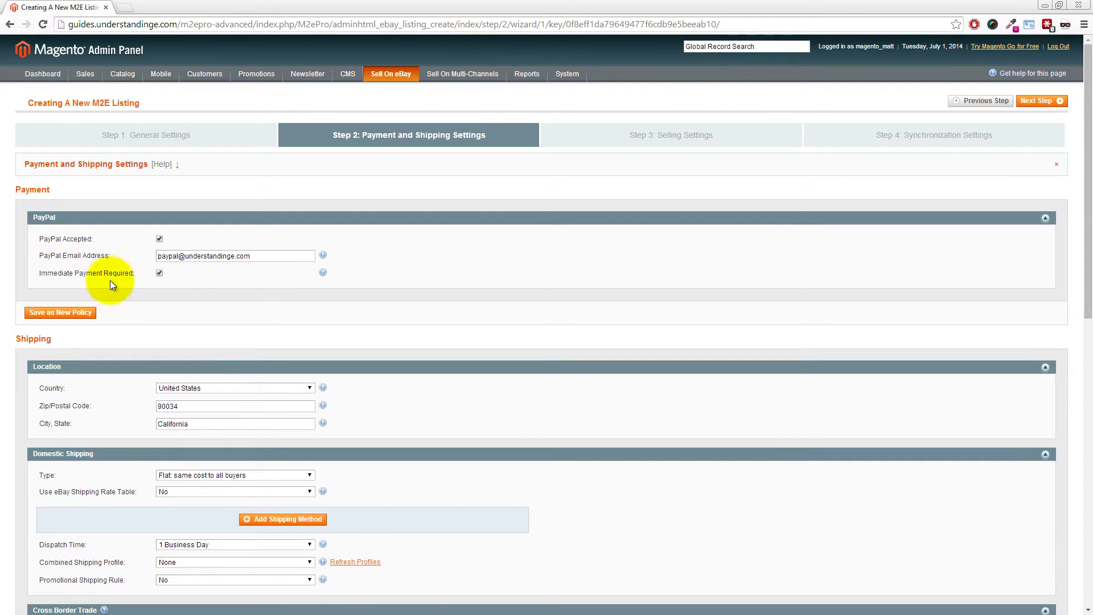
left_click(52, 318)
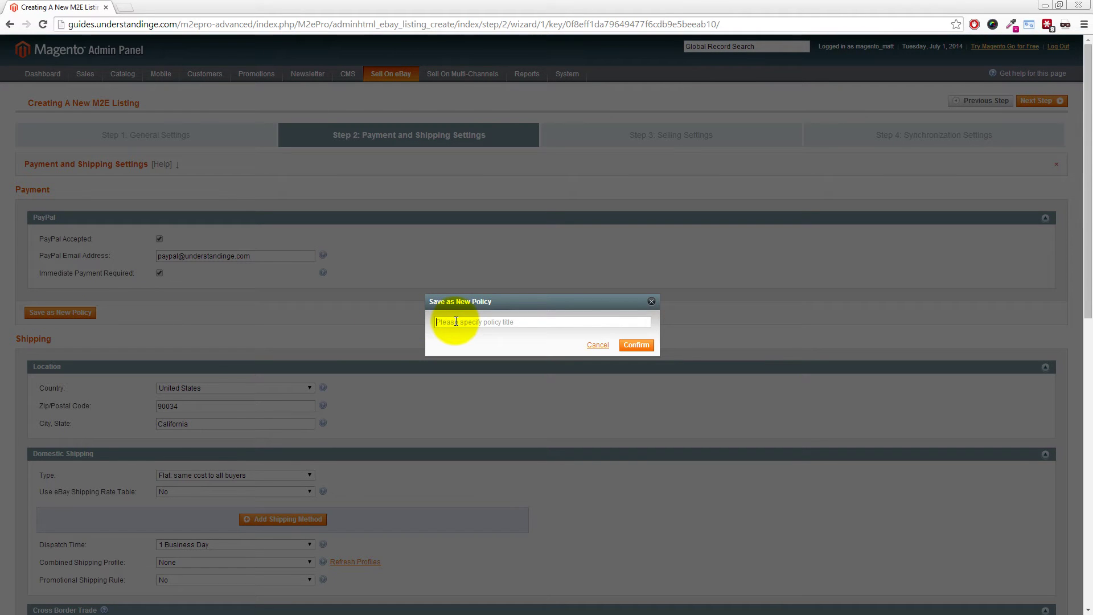
type("eBay UK - Payment")
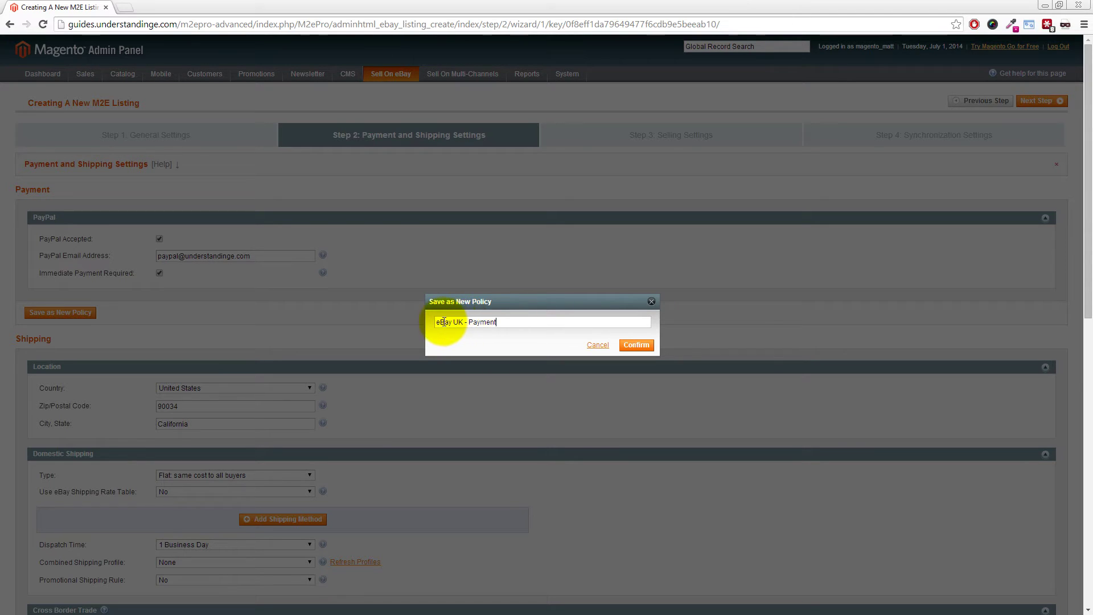
Confirm saving the 'eBay UK - Payment' policy
left_click(636, 345)
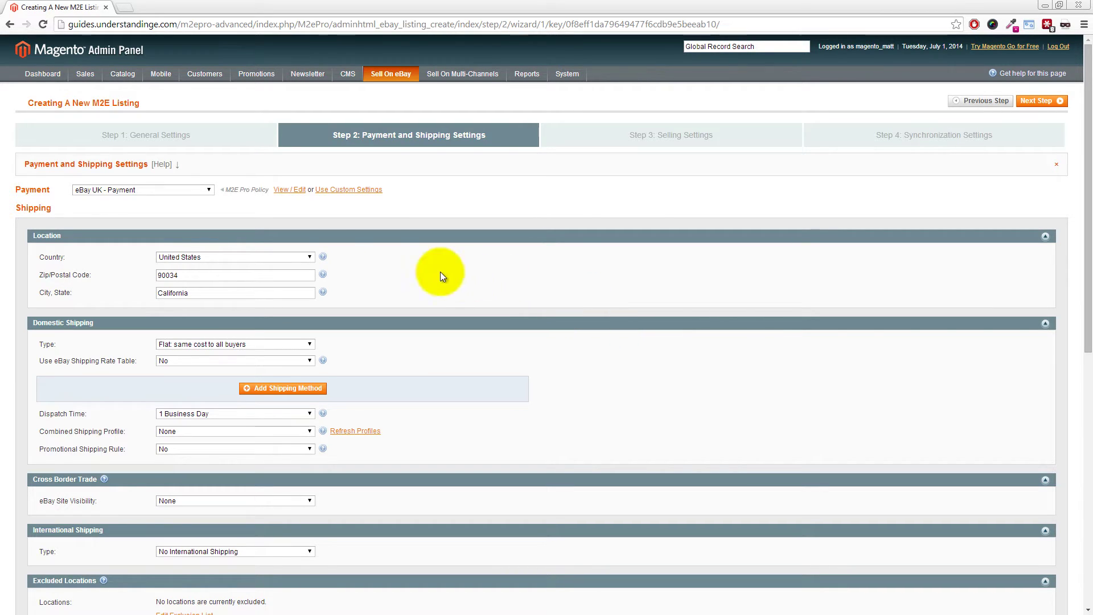
Set the shipping country to United Kingdom and enter the seller's UK postcode and city
left_click(297, 257)
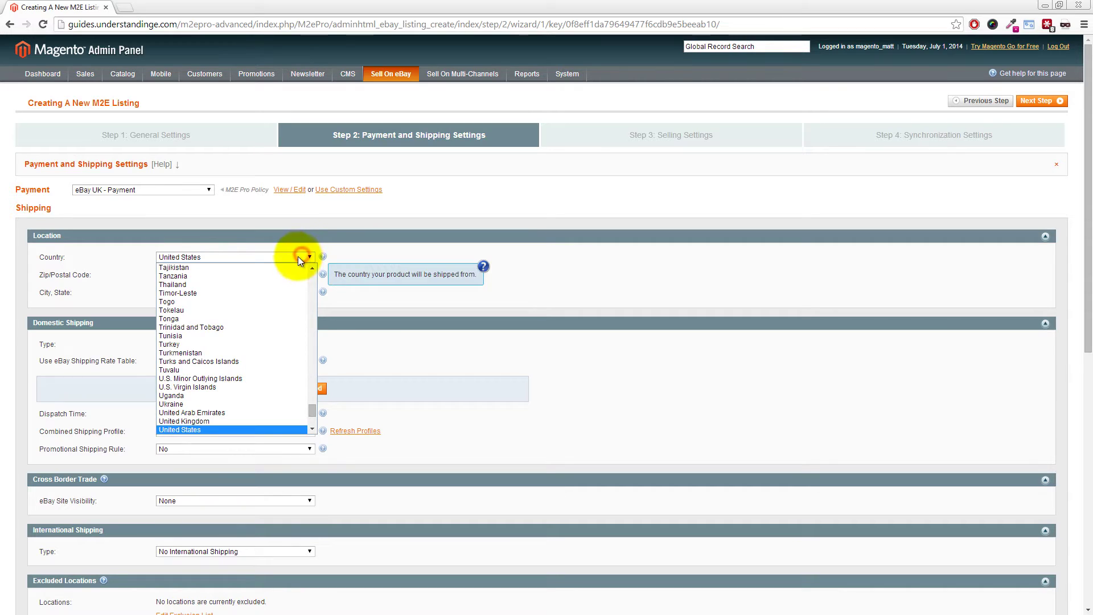
left_click(188, 422)
left_click_drag(190, 278, 138, 277)
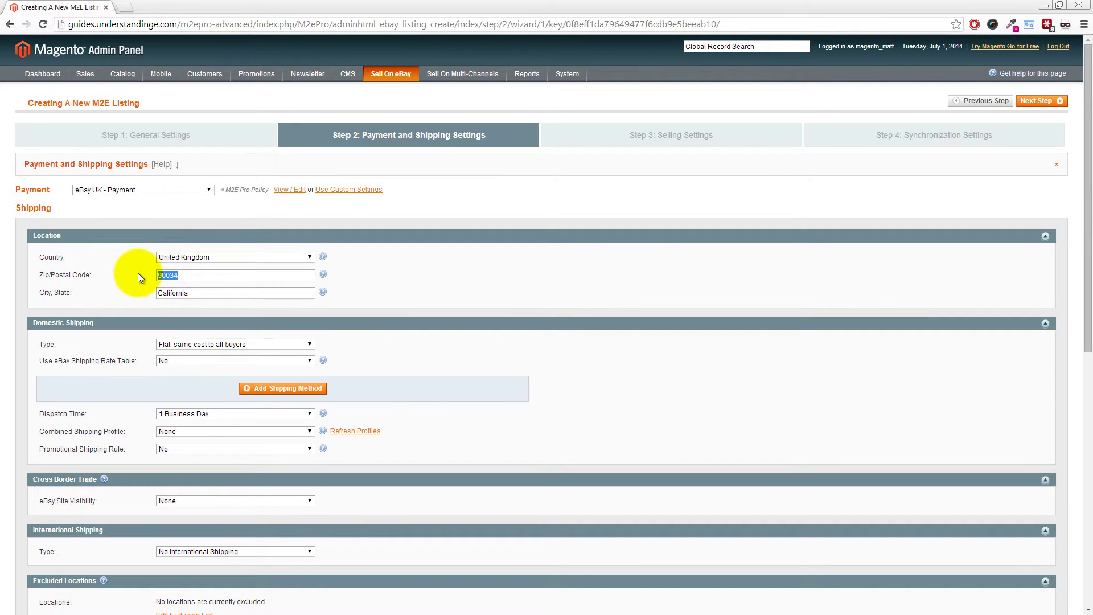
type("BS5 3JJ")
key("Tab")
type("Broi")
key("shift+Home")
type("Bristol")
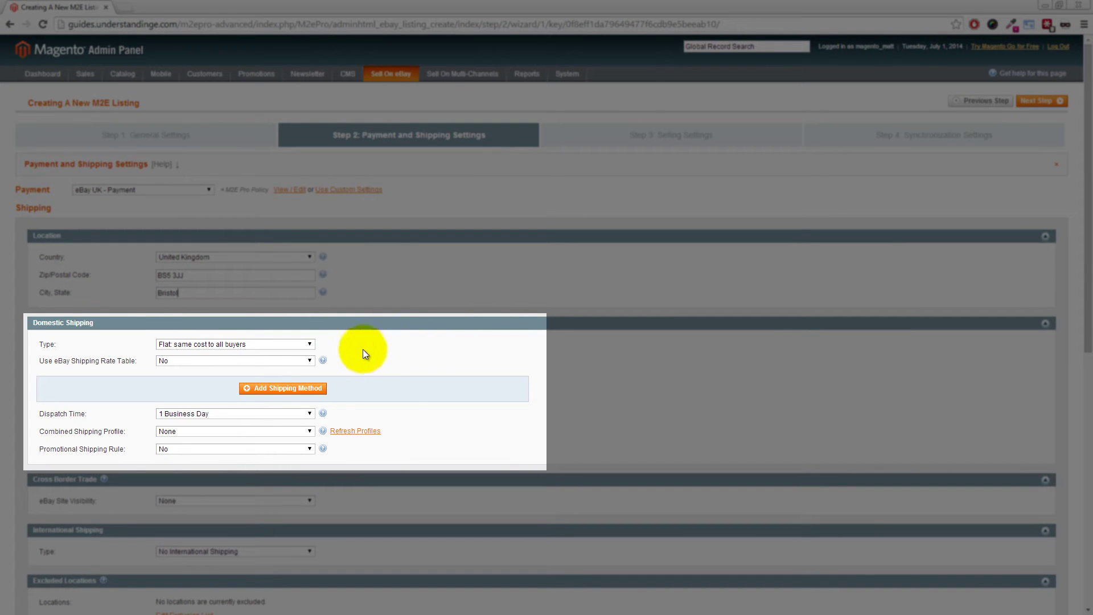
Add Royal Mail 48 as the first domestic shipping service
left_click(277, 390)
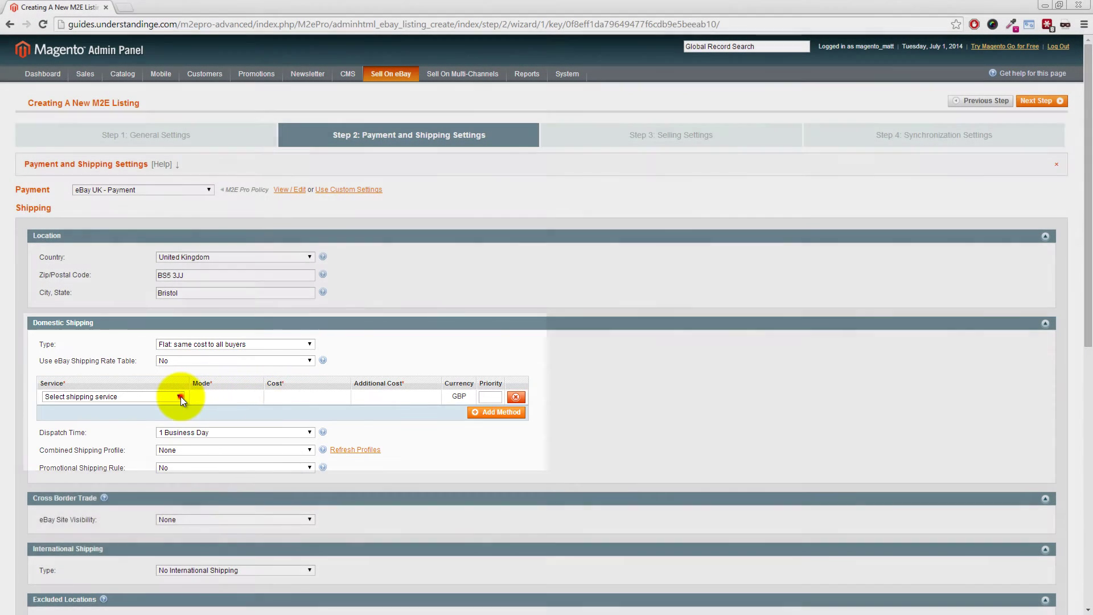
left_click(180, 396)
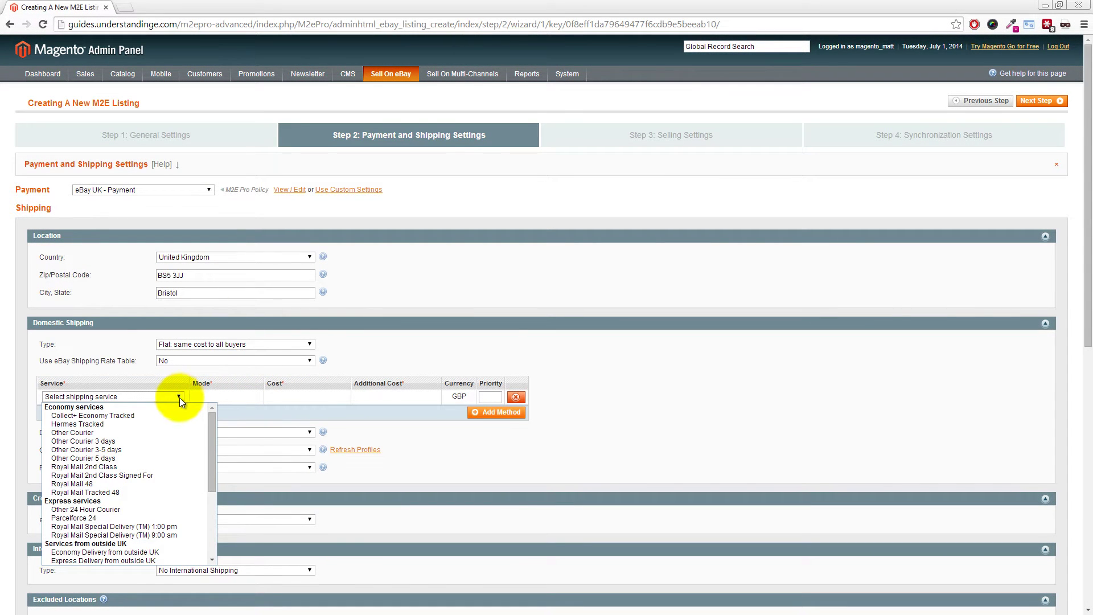
left_click(94, 483)
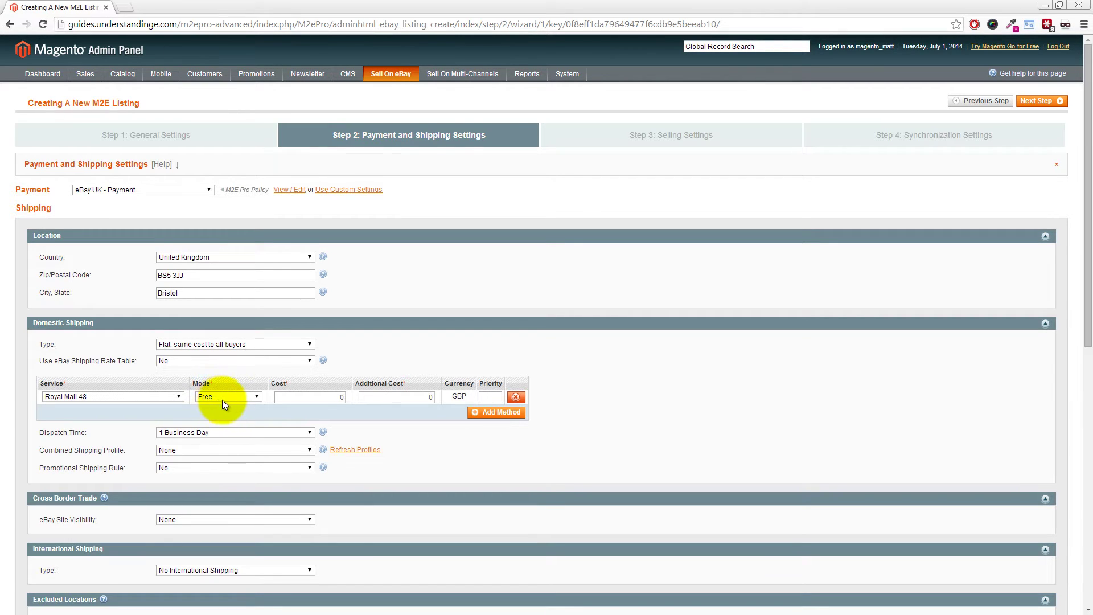
Add Other 24 Hour Courier at a custom cost of 5.99 plus 1.00 per additional item
left_click(500, 417)
left_click(171, 411)
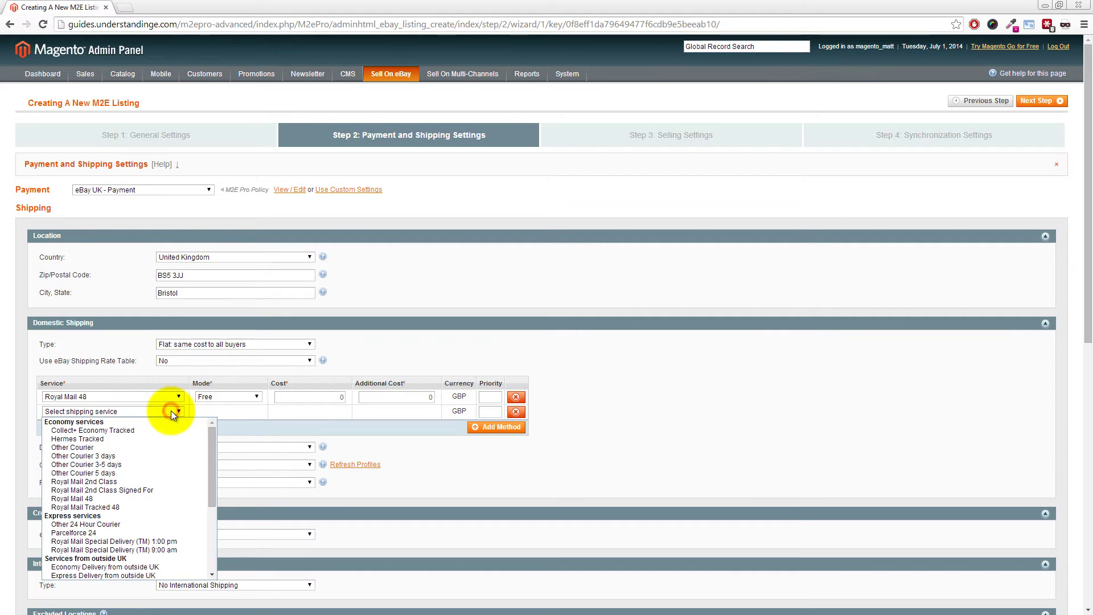
left_click(97, 525)
left_click(218, 412)
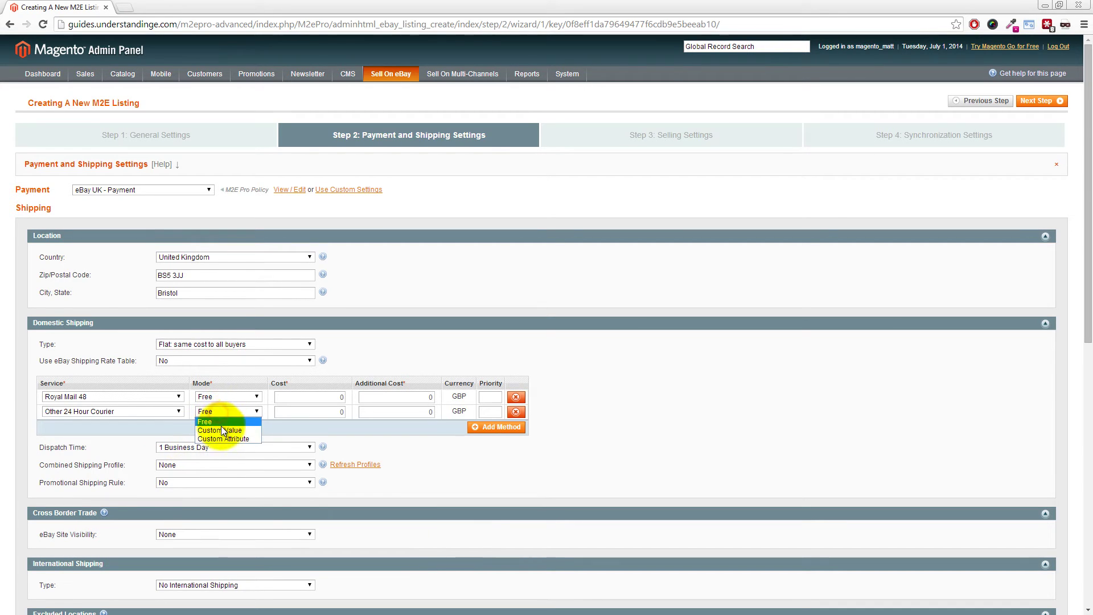
left_click(221, 431)
left_click(296, 411)
type("5.99")
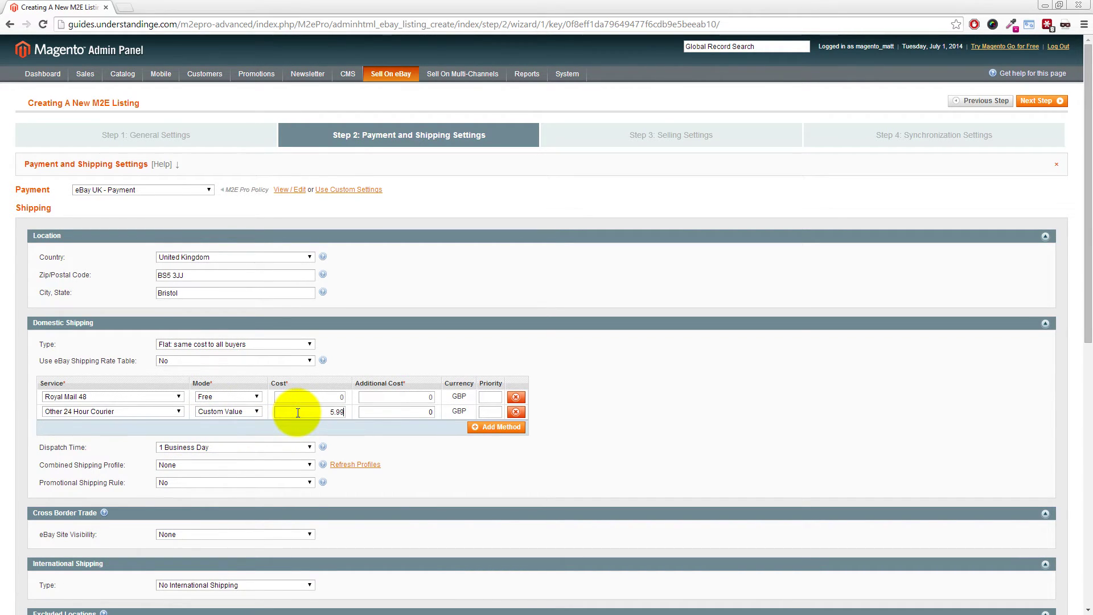
left_click(406, 412)
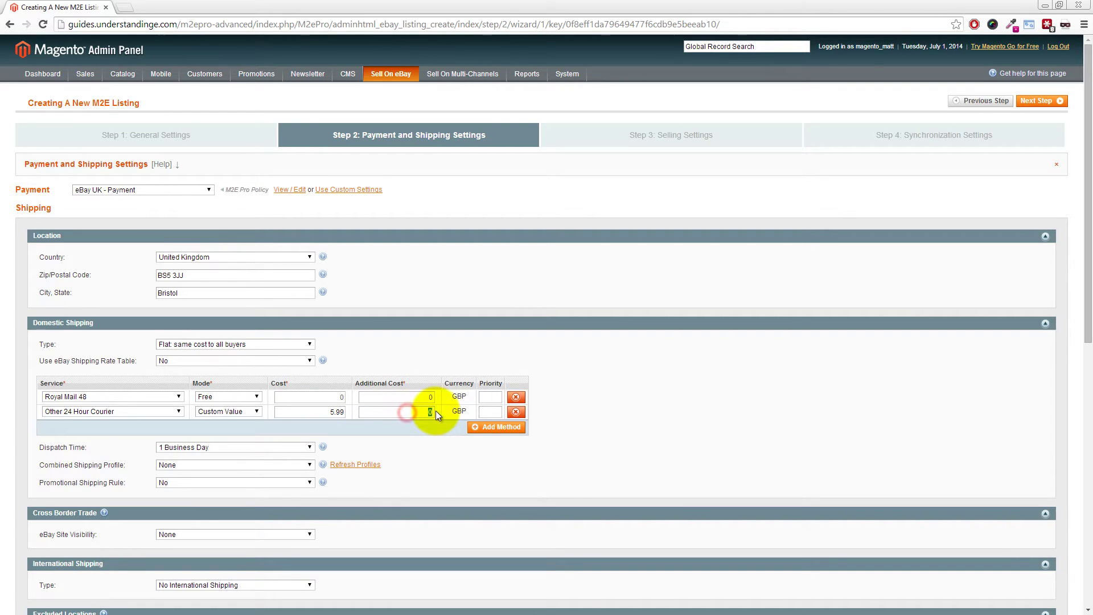
type("1")
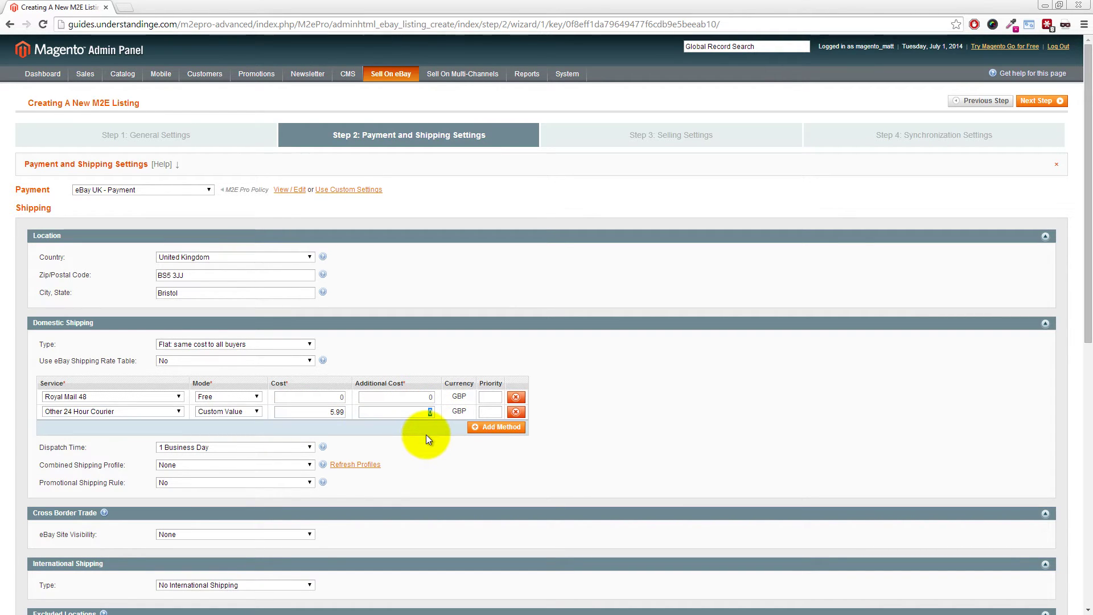
type(".00")
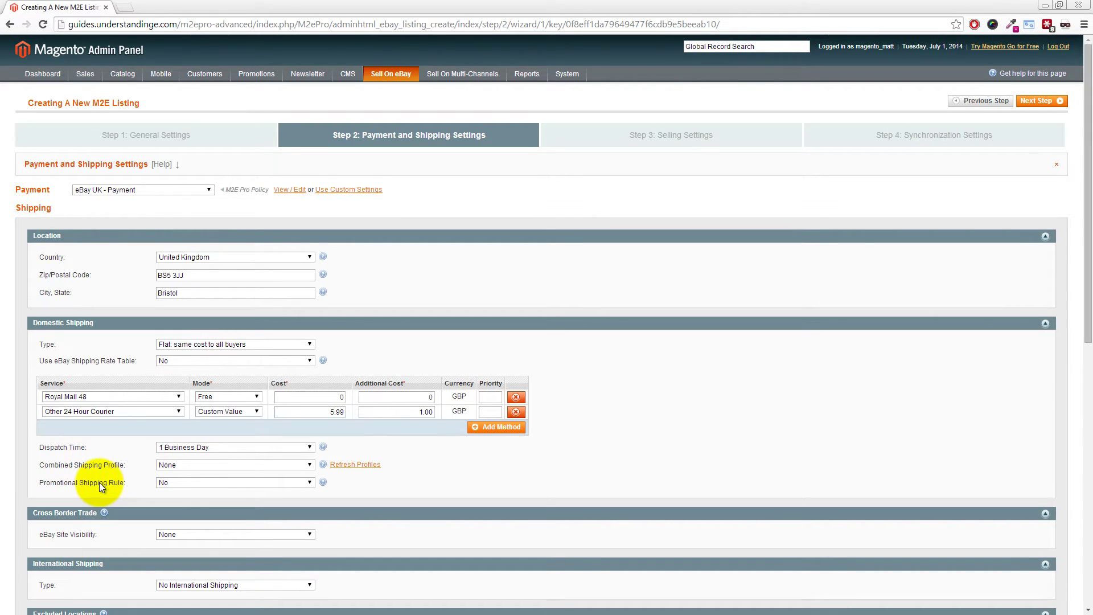
left_click_drag(1085, 267, 1087, 378)
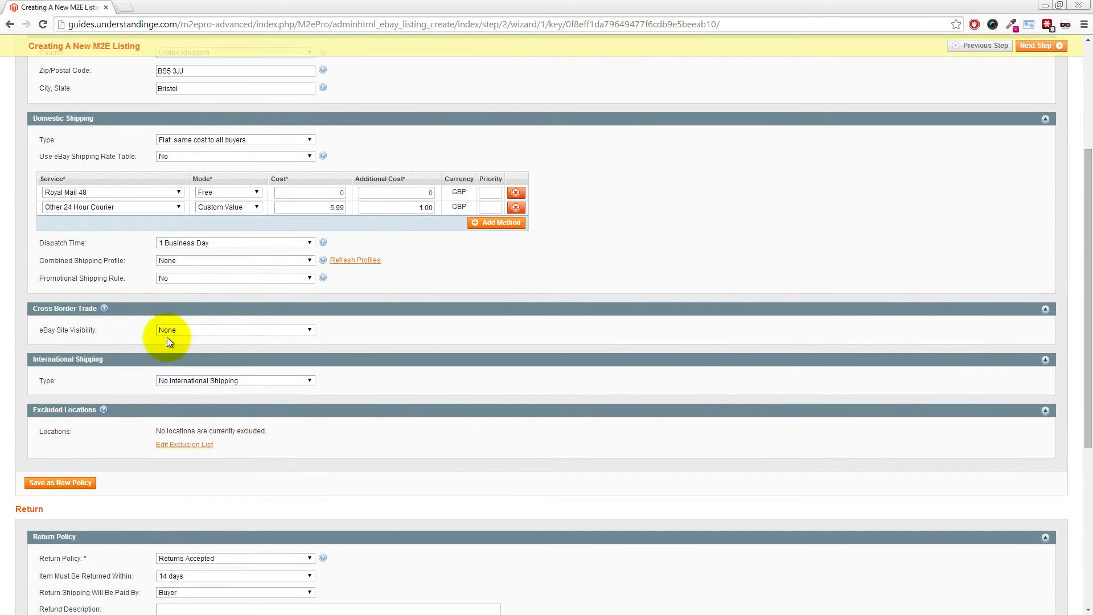
Save the shipping setup under the policy title 'eBay UK - Shipping' and confirm
left_click(69, 487)
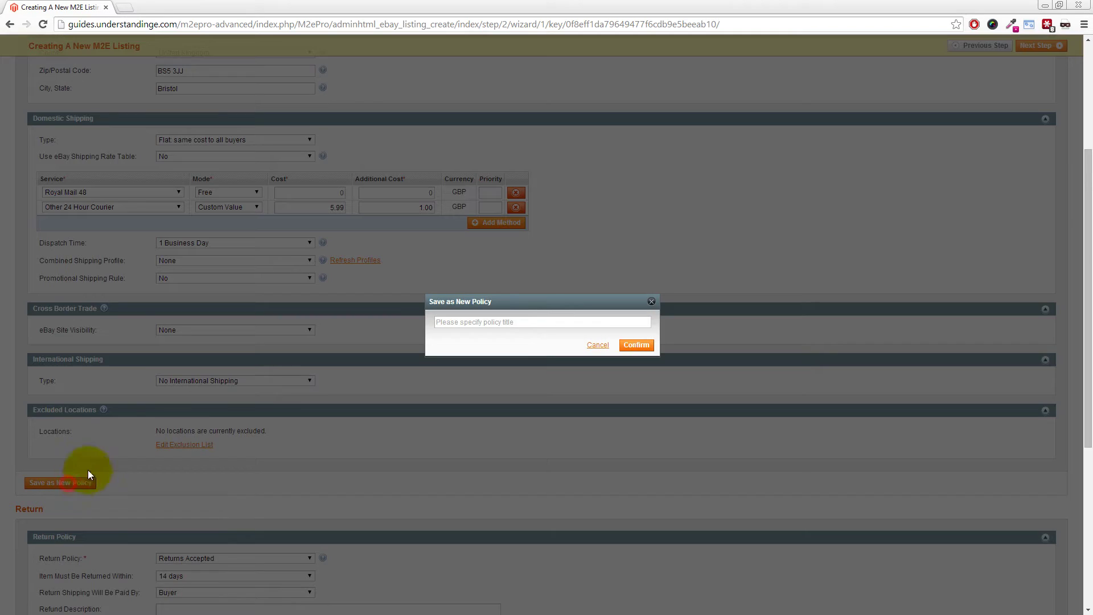
left_click(453, 323)
type("eBay UK")
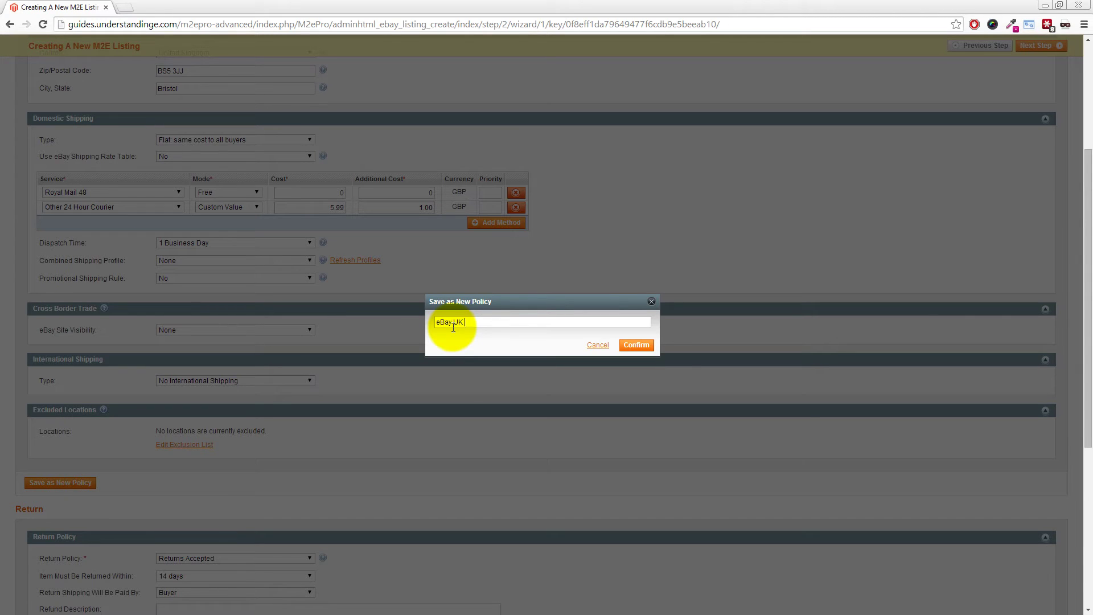
type(" - Shipping")
left_click(636, 344)
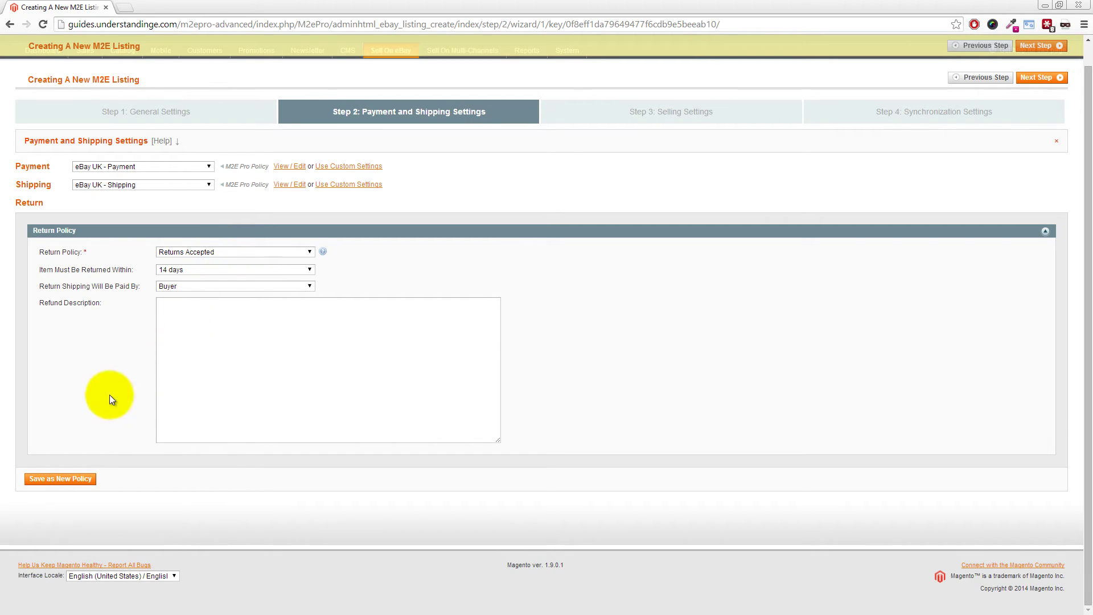
Save the current return settings as a new policy titled 'eBay UK - Returns'
left_click(72, 484)
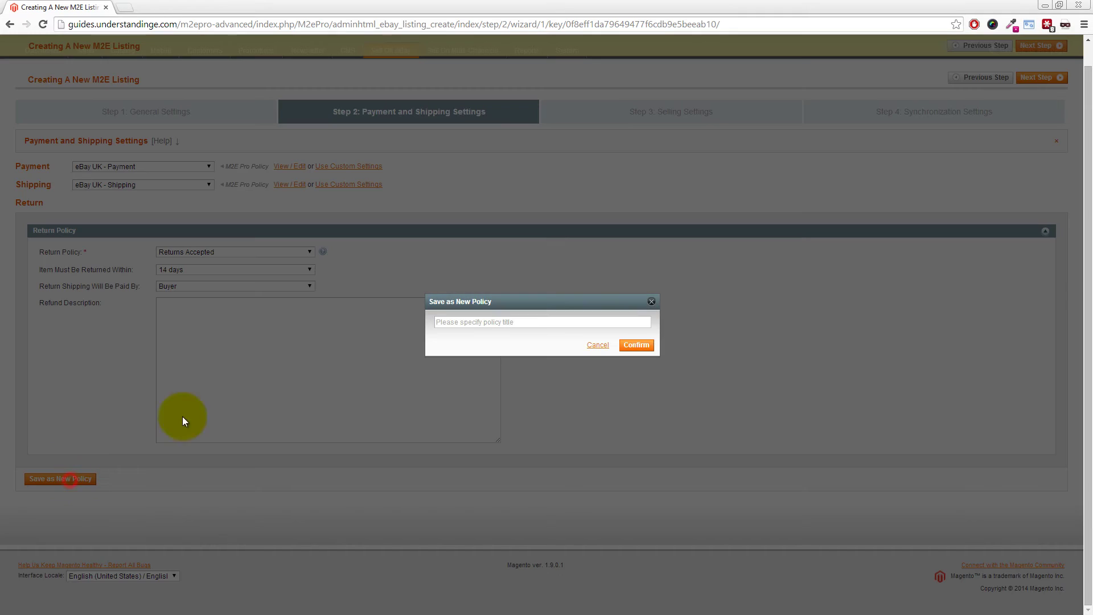
left_click(462, 322)
type("eBay UK - Returns")
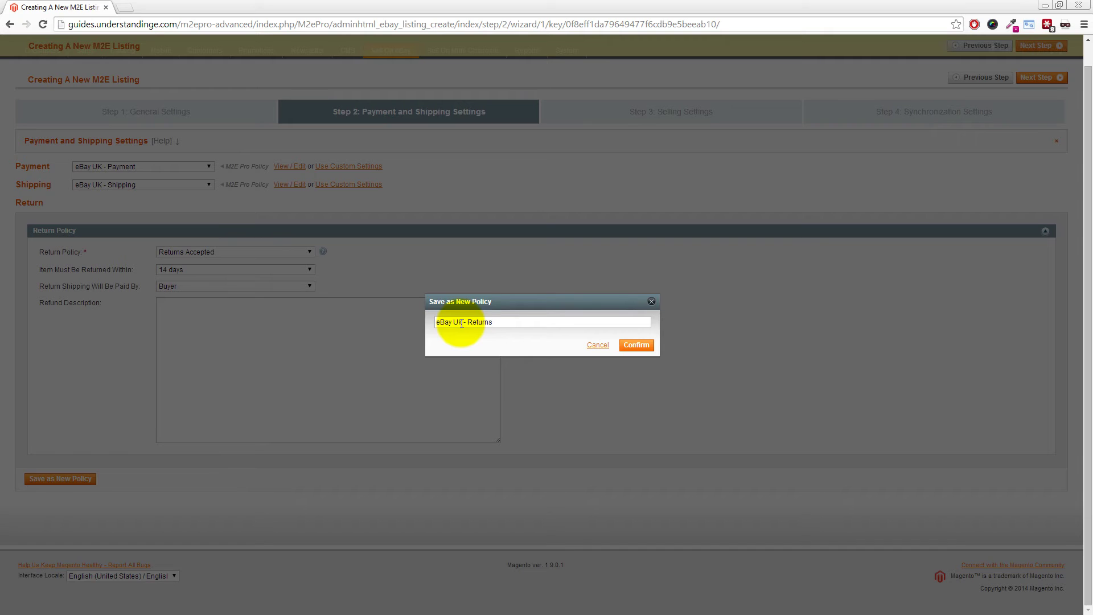
left_click(636, 345)
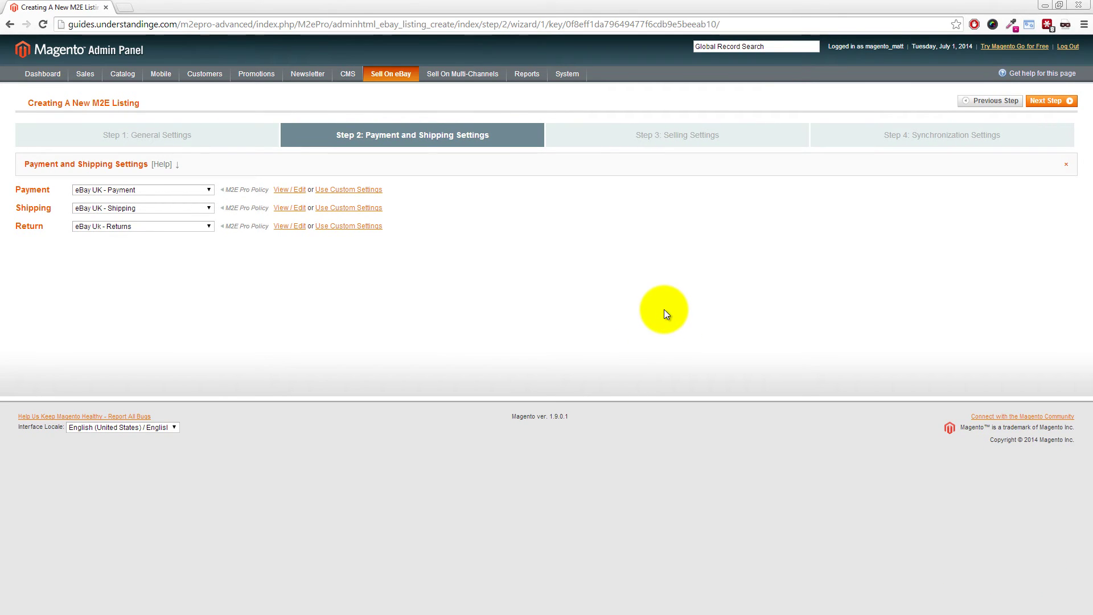
Advance to Step 3: Selling Settings and set Listing Duration to Good Till Cancelled
left_click(1051, 102)
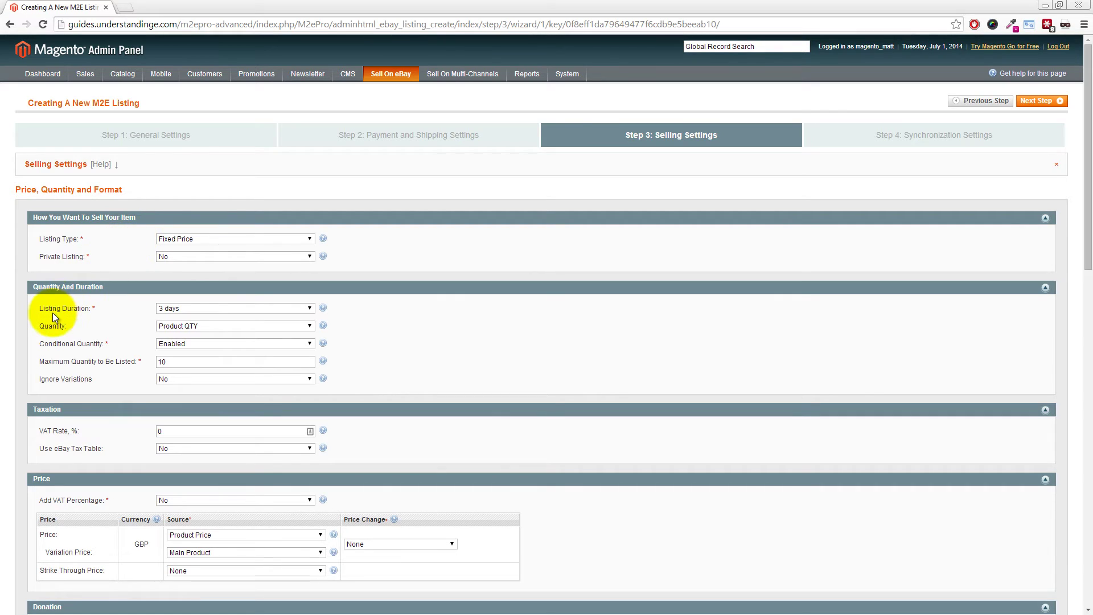
left_click(180, 309)
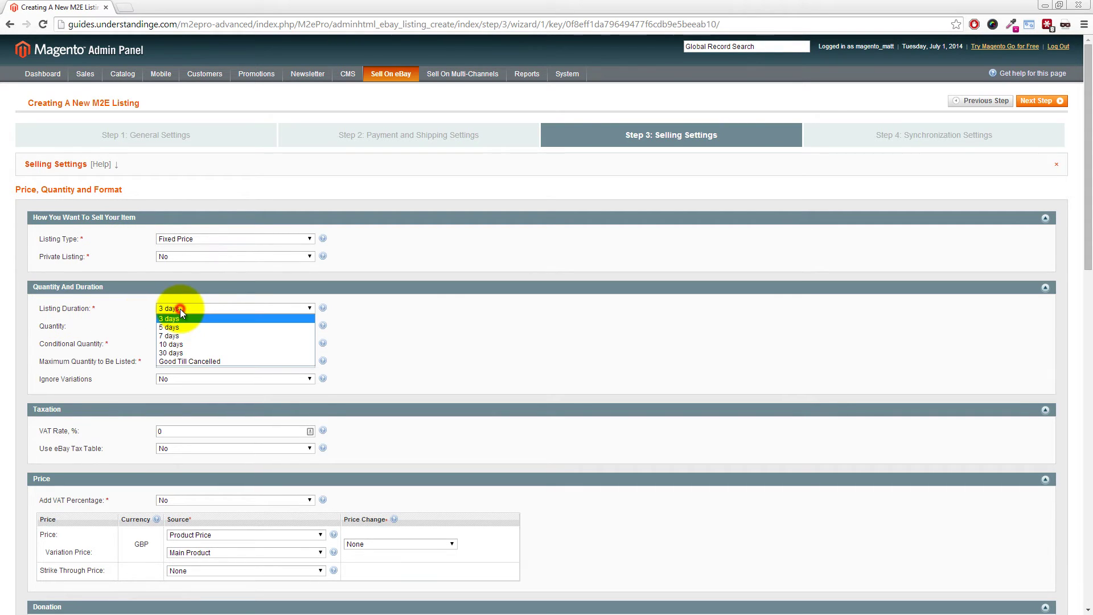
left_click(173, 363)
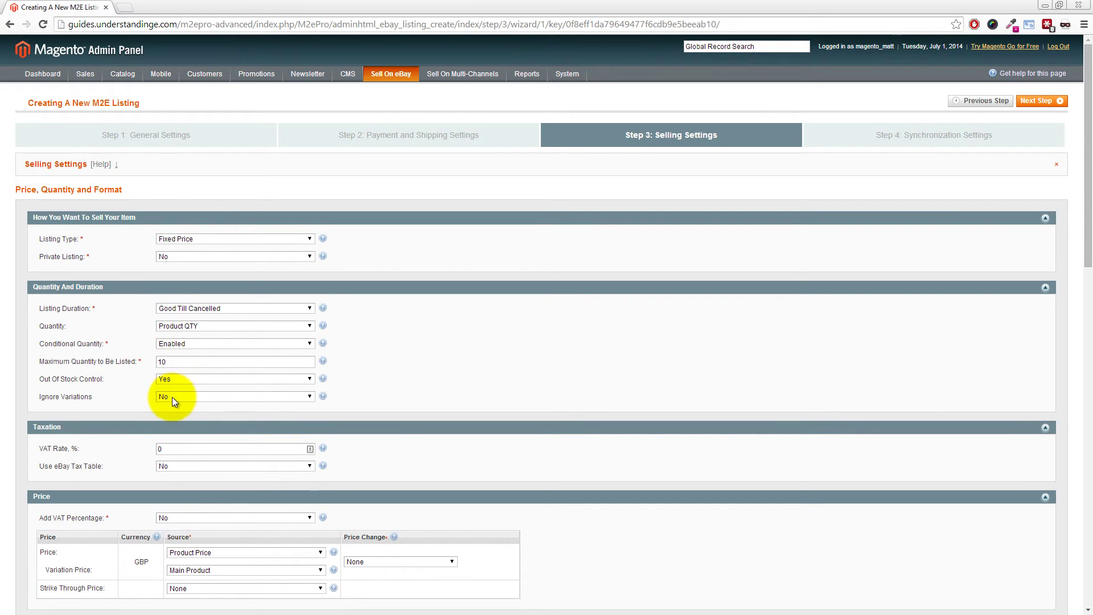
left_click_drag(1089, 187, 1081, 282)
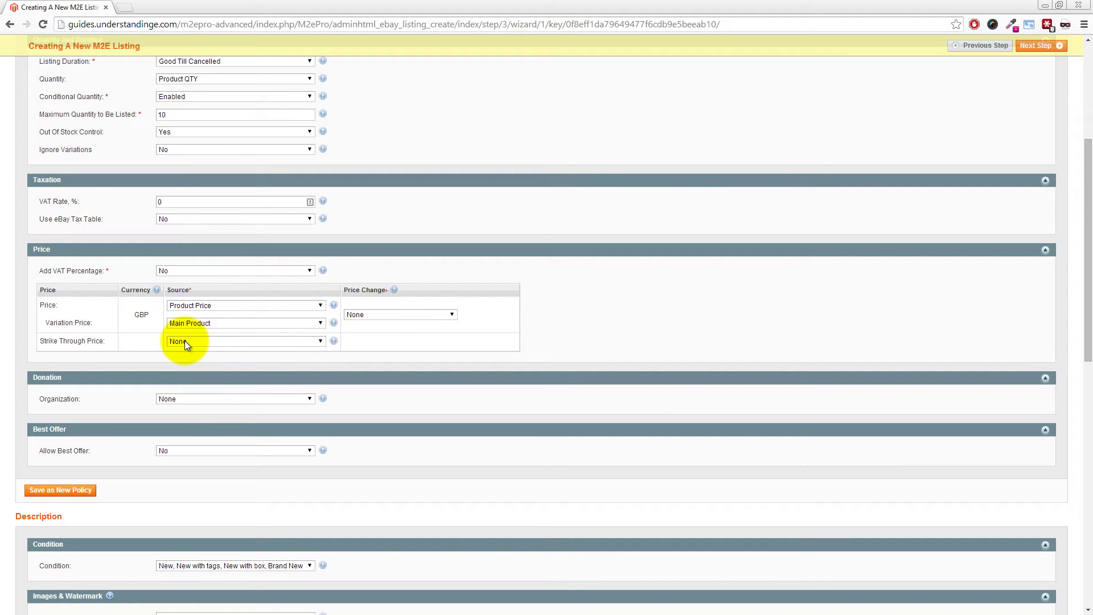
Start saving the price, quantity and format settings as a policy titled 'eBay UK - Price & QTY'
scroll(186, 340, "down", 2)
left_click(80, 408)
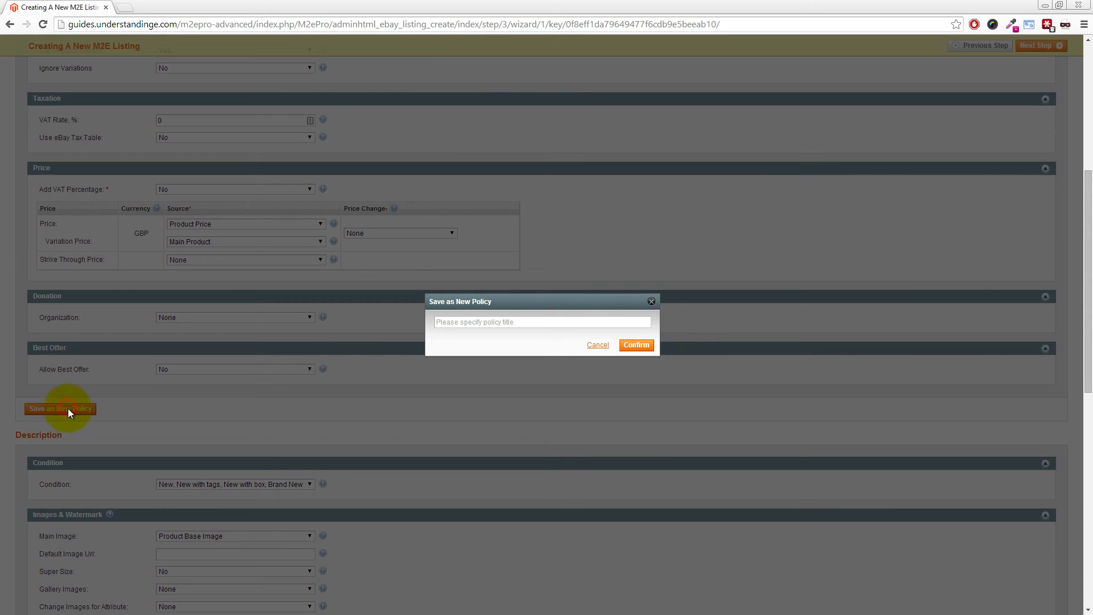
left_click(437, 323)
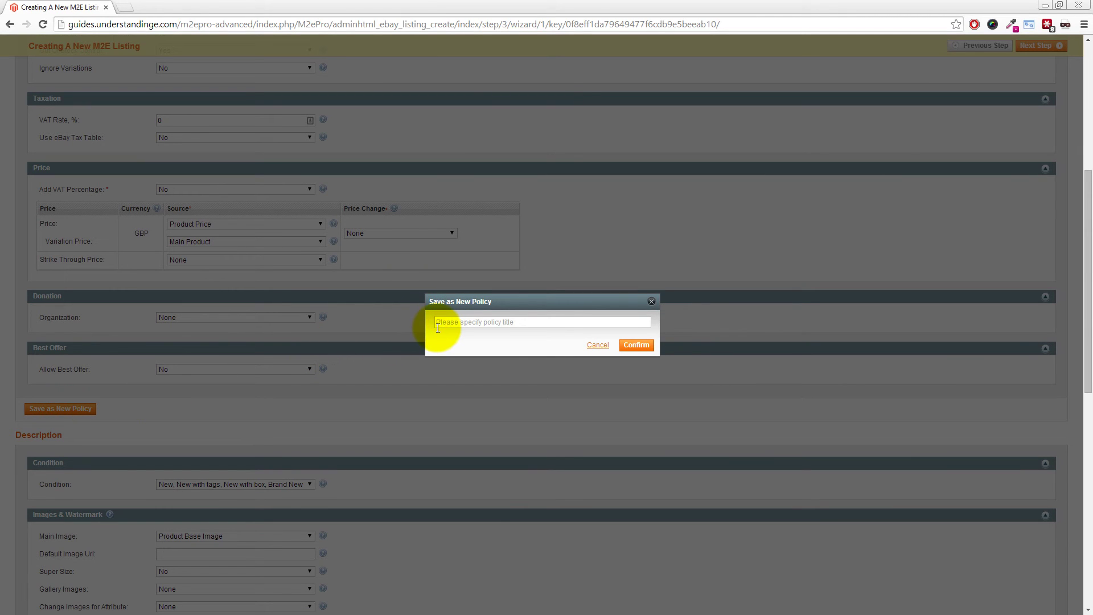
type("eBay UK - Price & QTY")
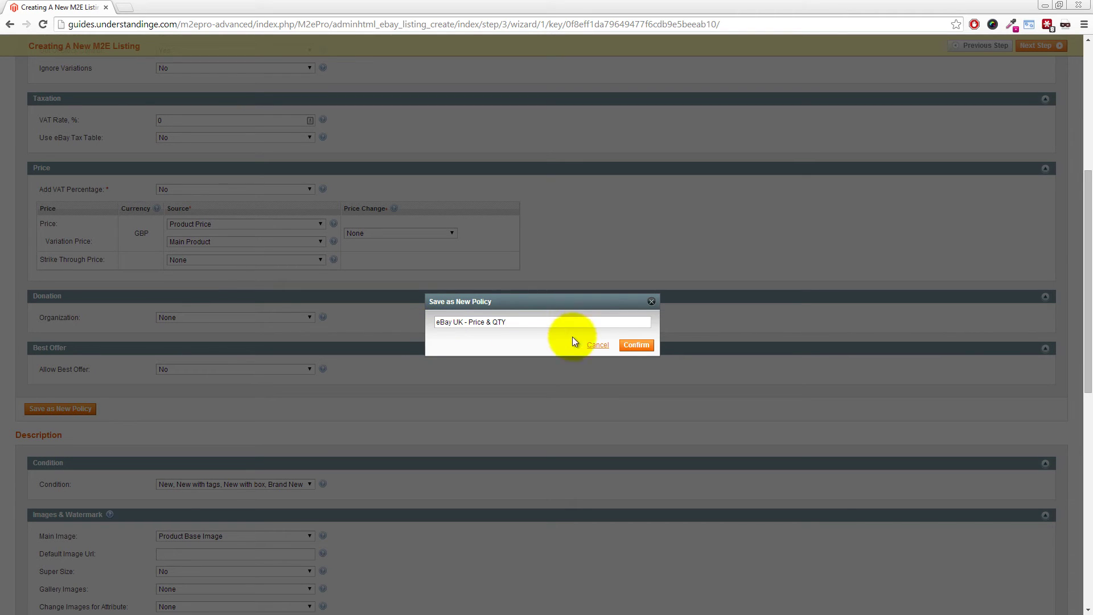
Confirm the 'eBay UK - Price & QTY' policy and set Gallery Images to Up to 11
left_click(636, 344)
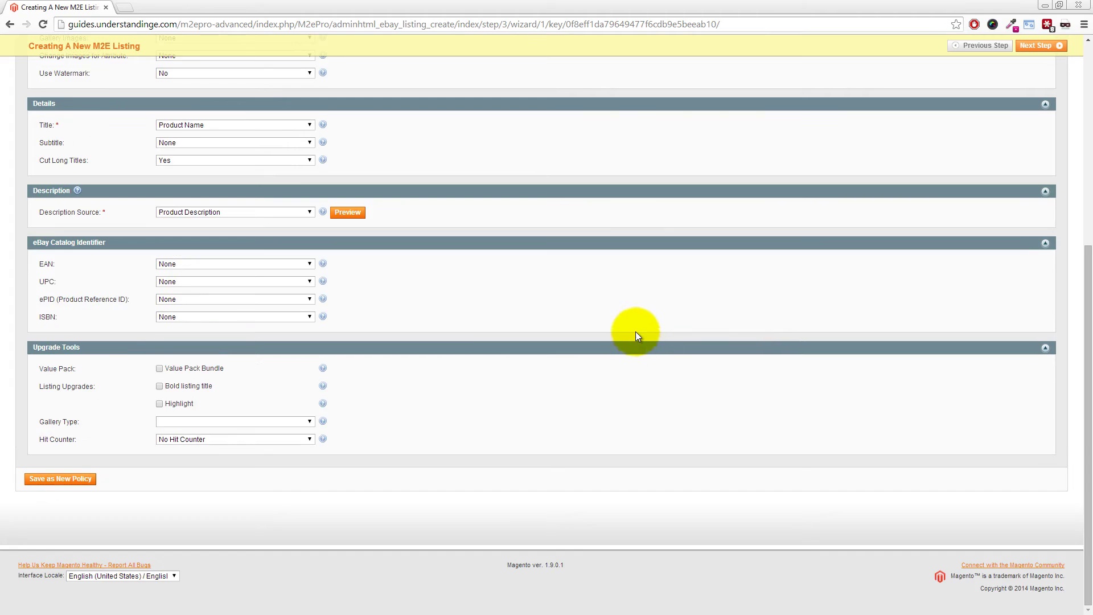
left_click_drag(1086, 317, 1088, 221)
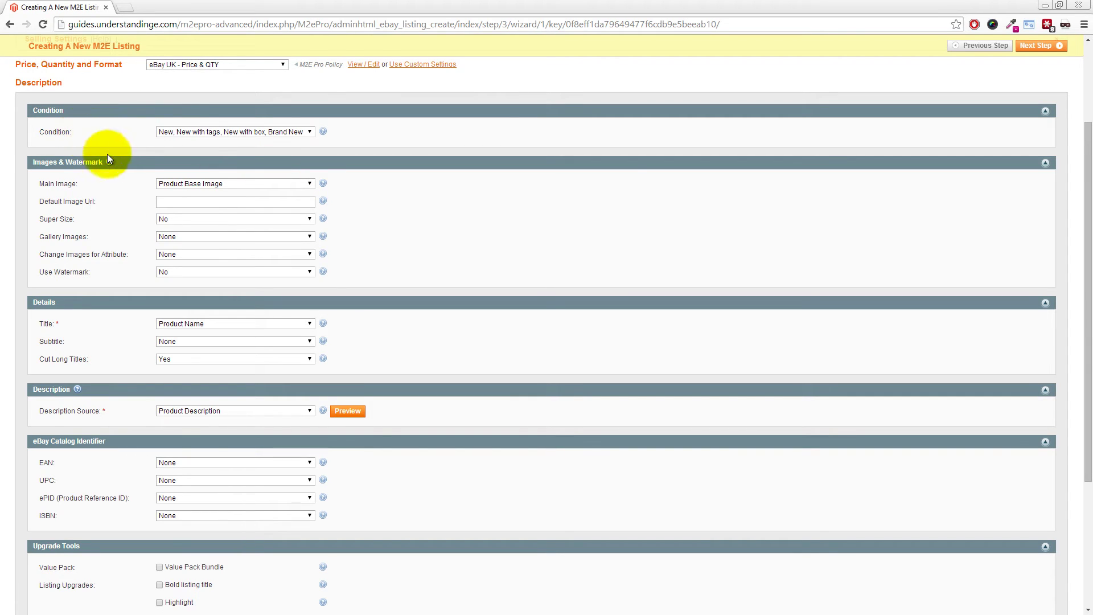
mouse_move(110, 162)
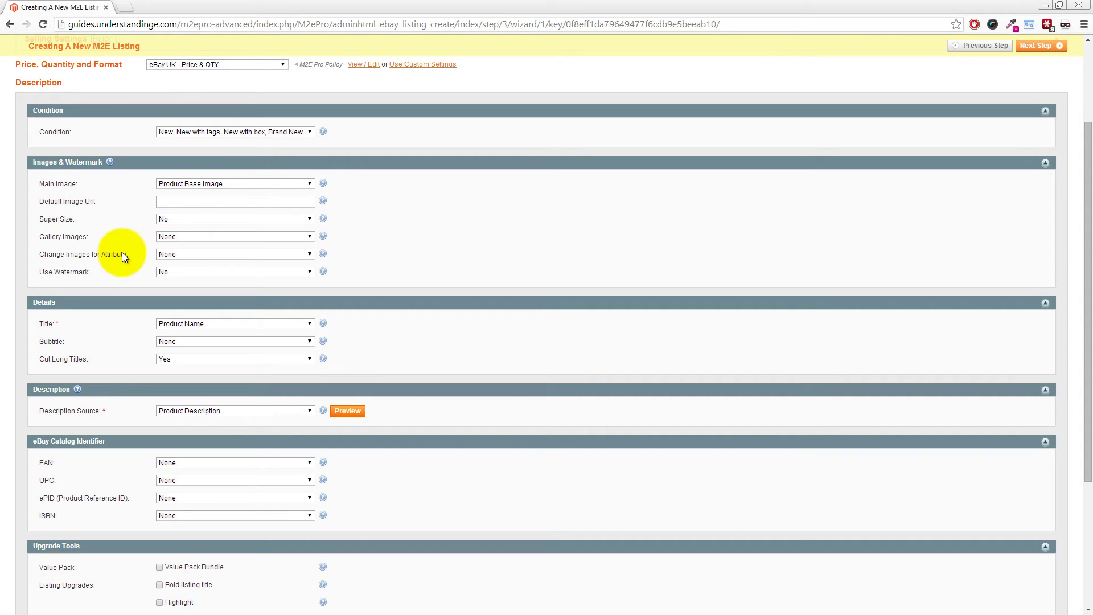
left_click(176, 236)
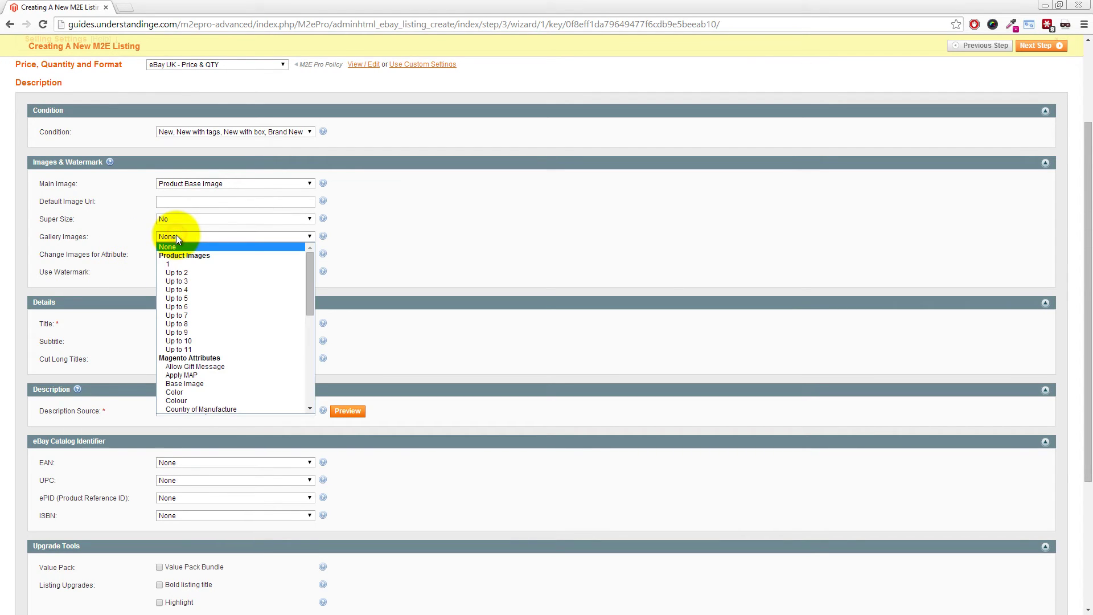
left_click(182, 349)
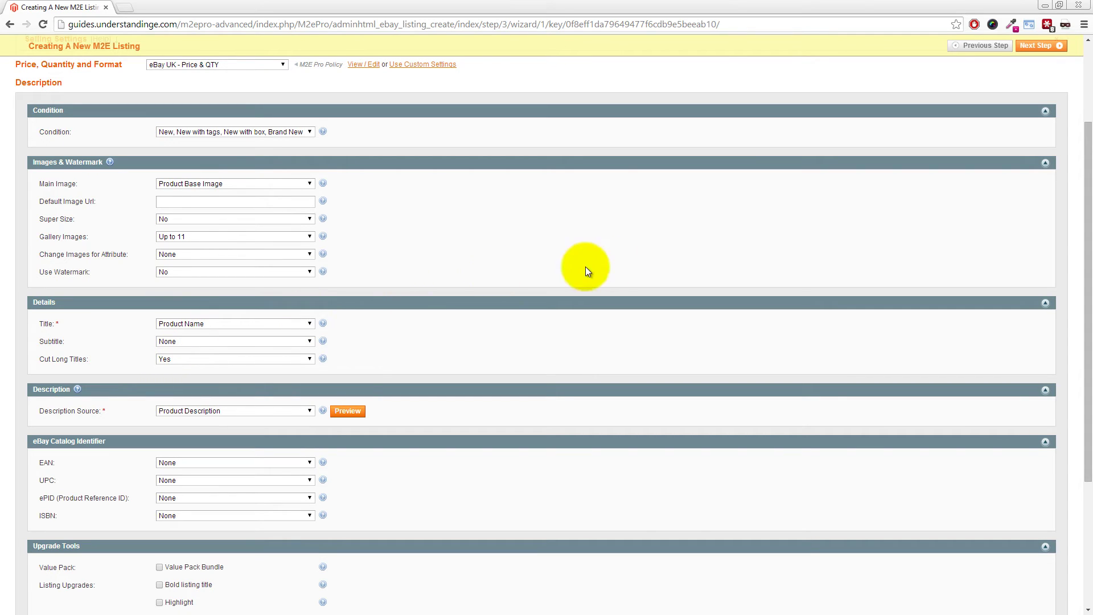
left_click_drag(1088, 165, 1088, 227)
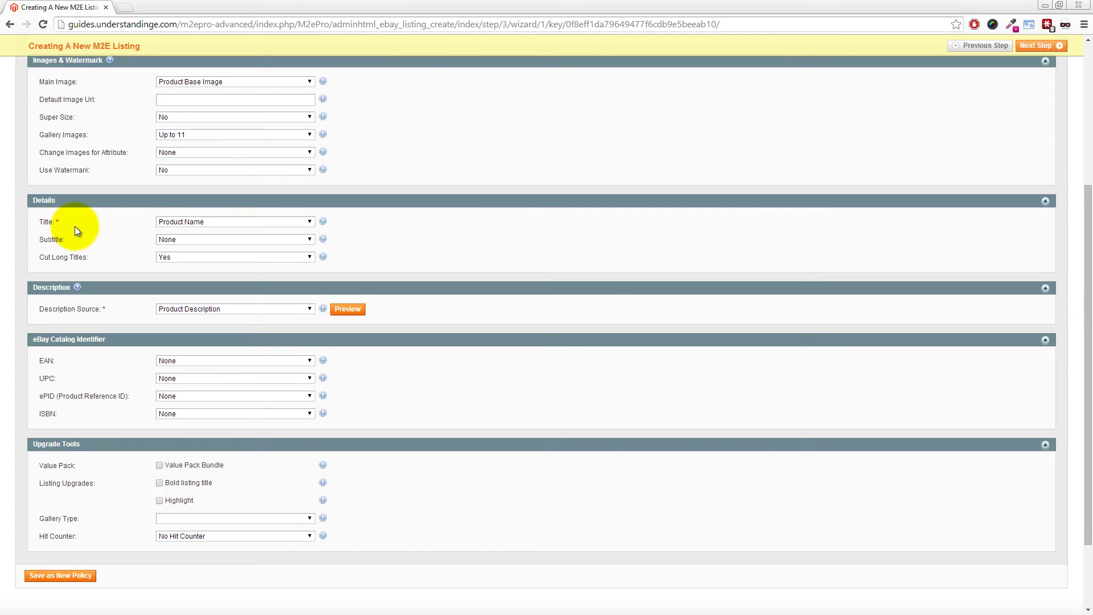
Set the listing Title source to Product Name after briefly trying a custom title
left_click(186, 223)
left_click(182, 238)
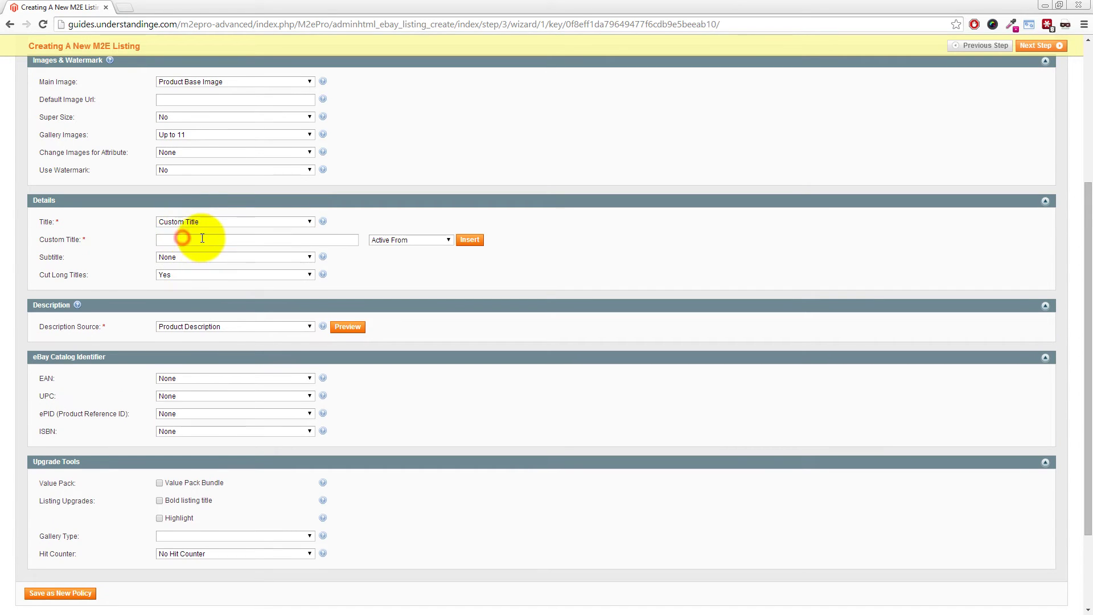
left_click(438, 240)
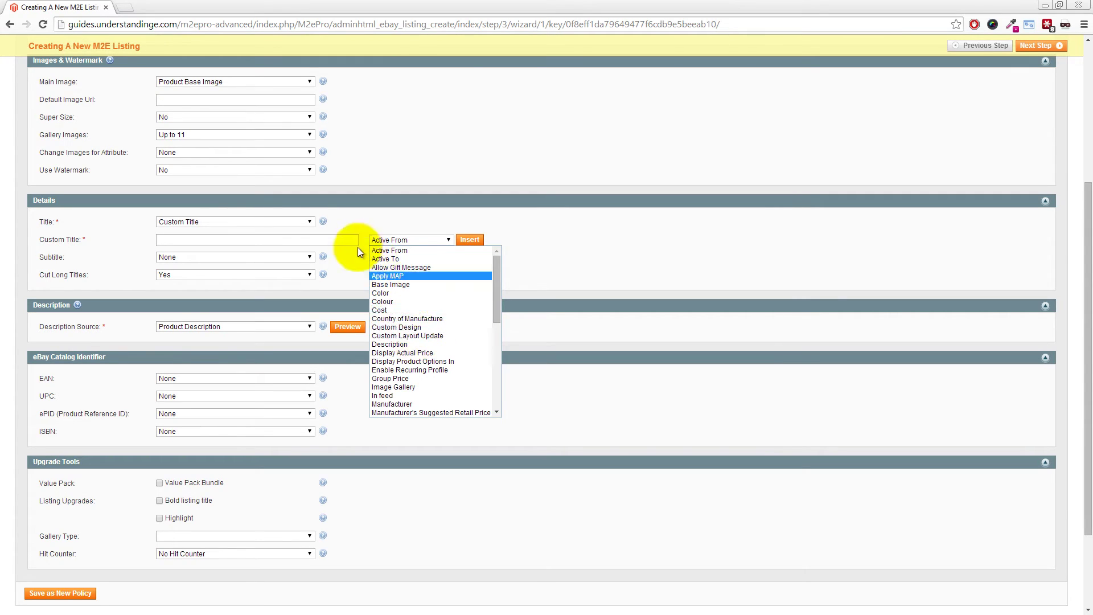
left_click(309, 222)
left_click(272, 231)
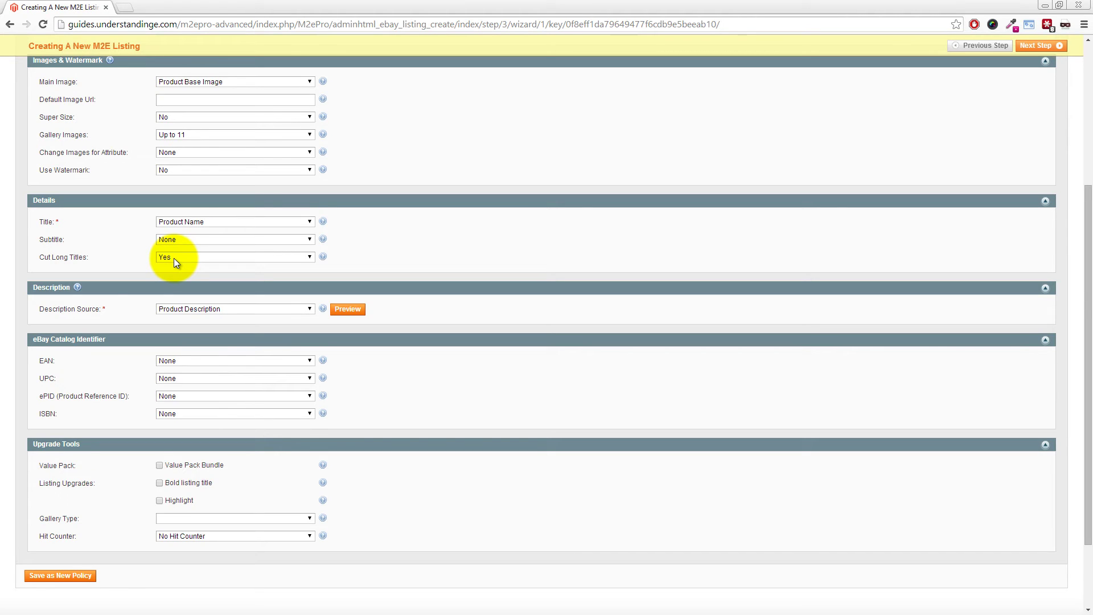
Change the Description Source to Custom Description
left_click(61, 309)
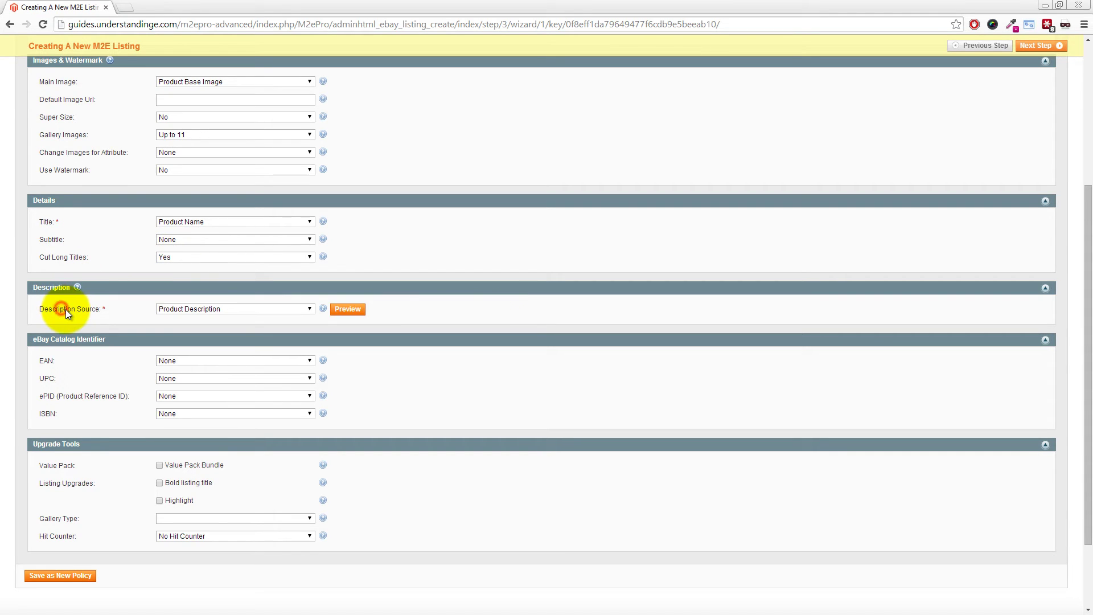
left_click(190, 311)
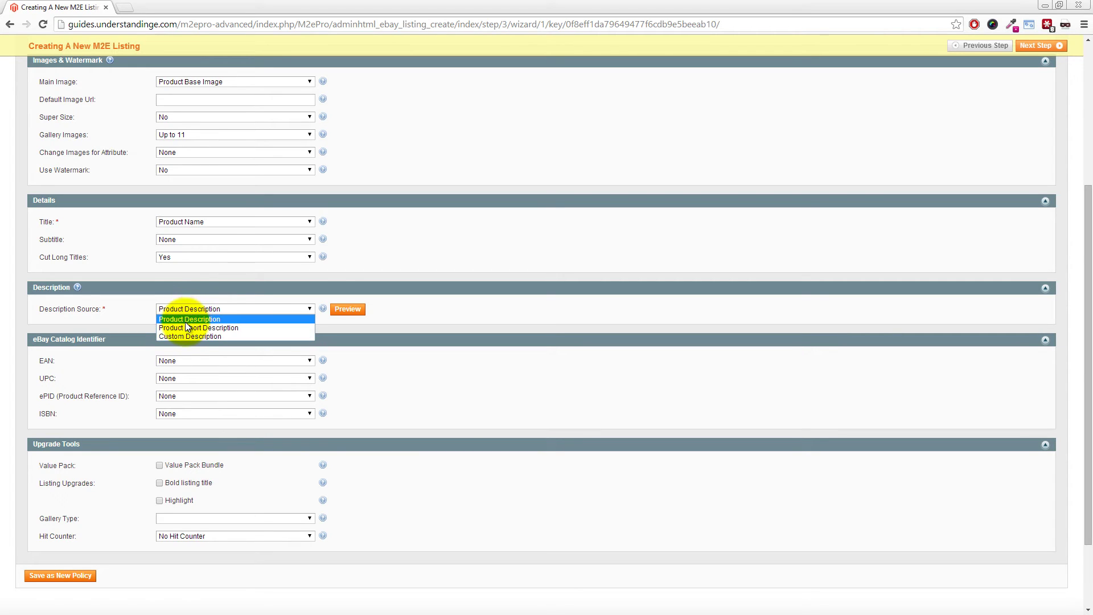
left_click(184, 336)
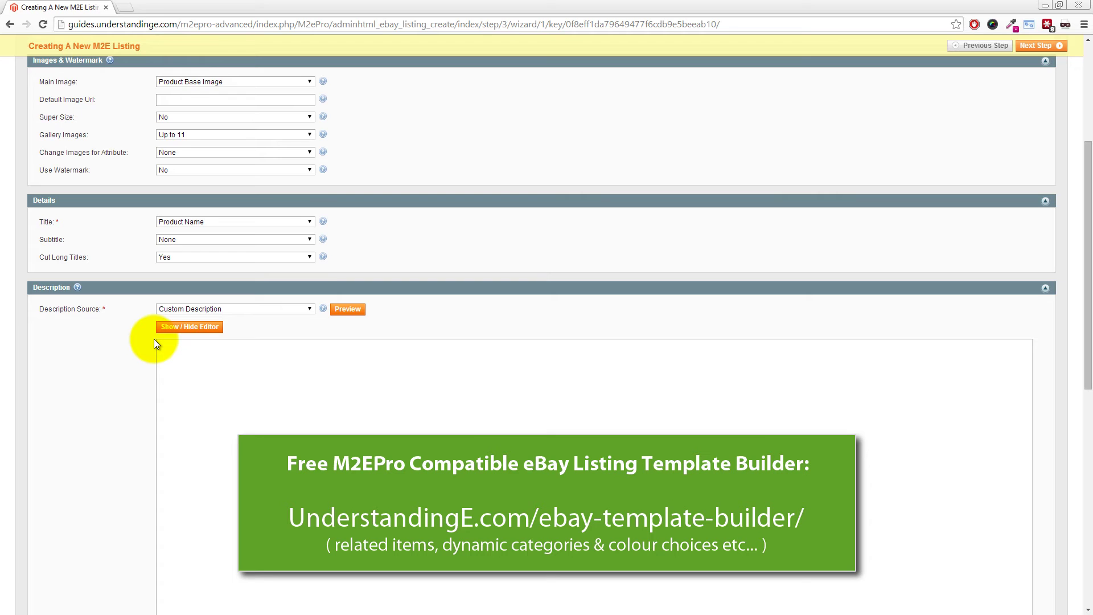
Switch Description Source back to Product Description and set Gallery Type to Gallery Picture
left_click(203, 308)
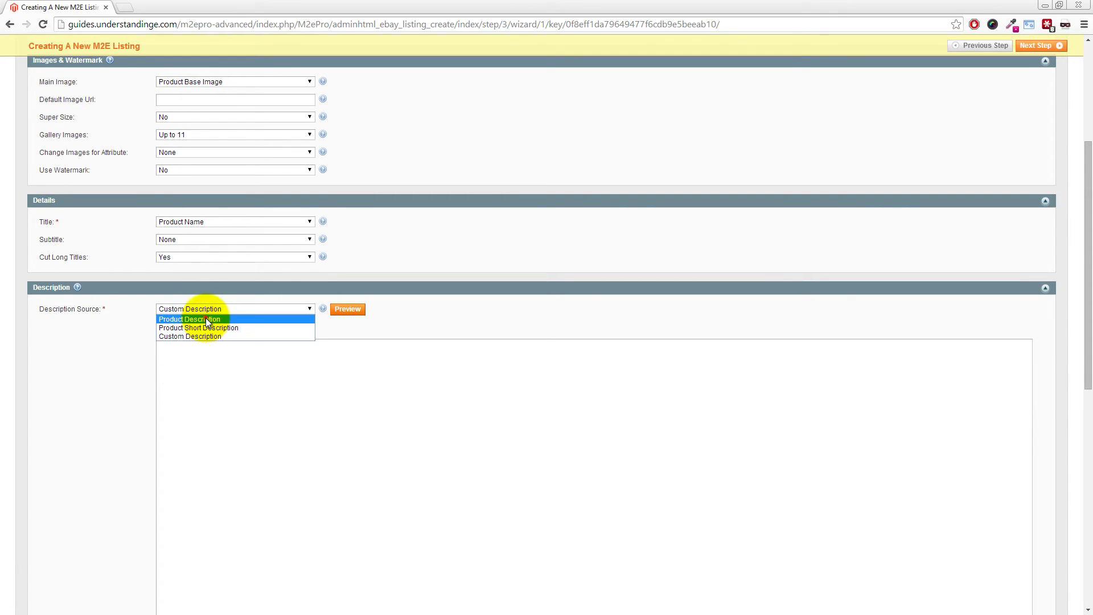
left_click(206, 320)
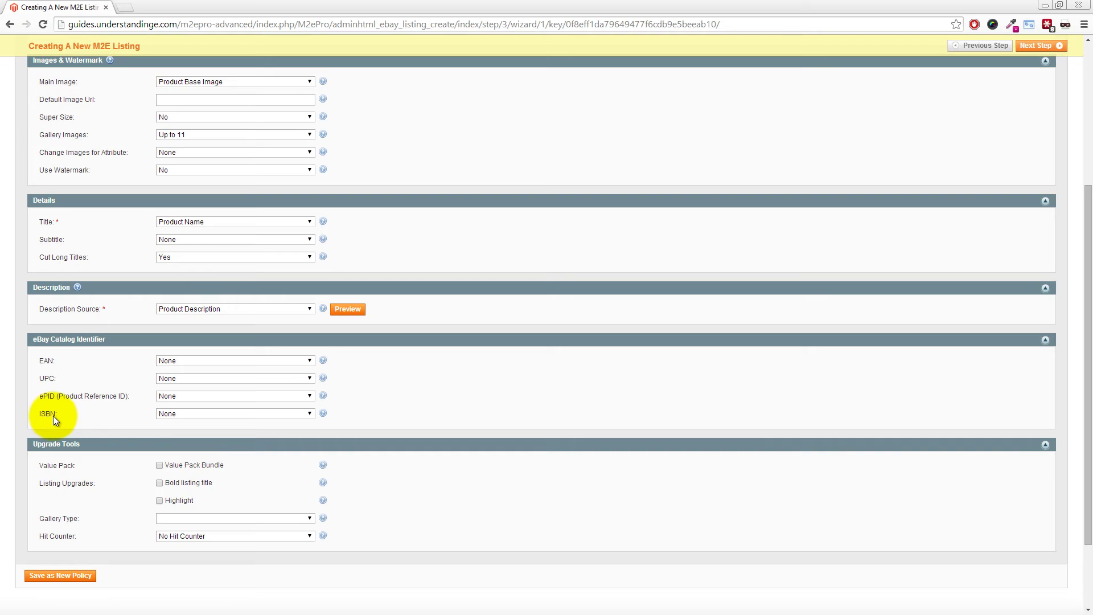
left_click(182, 518)
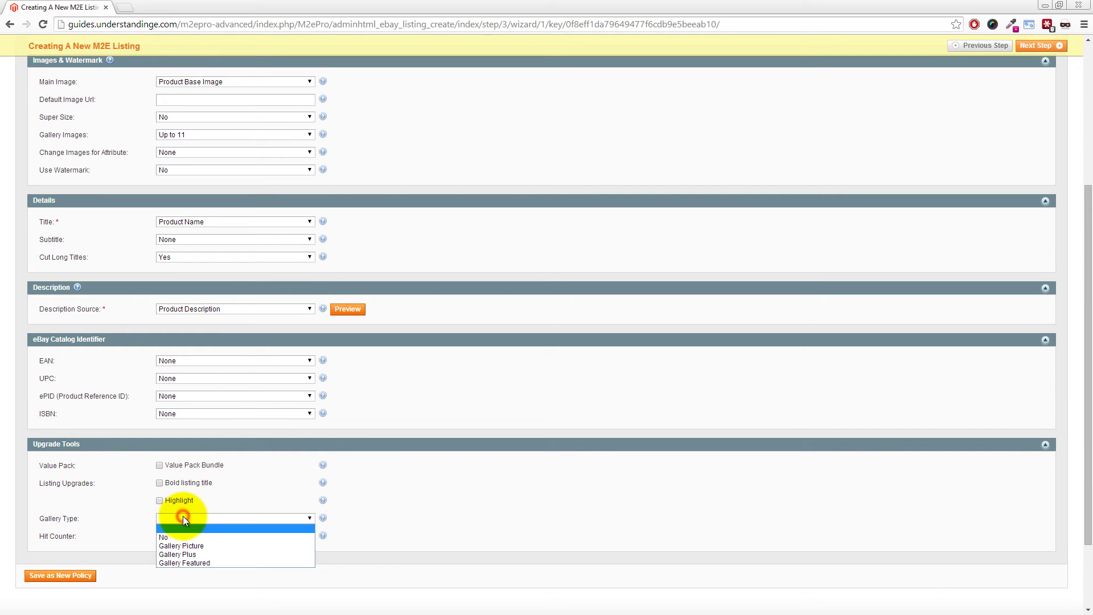
left_click(173, 546)
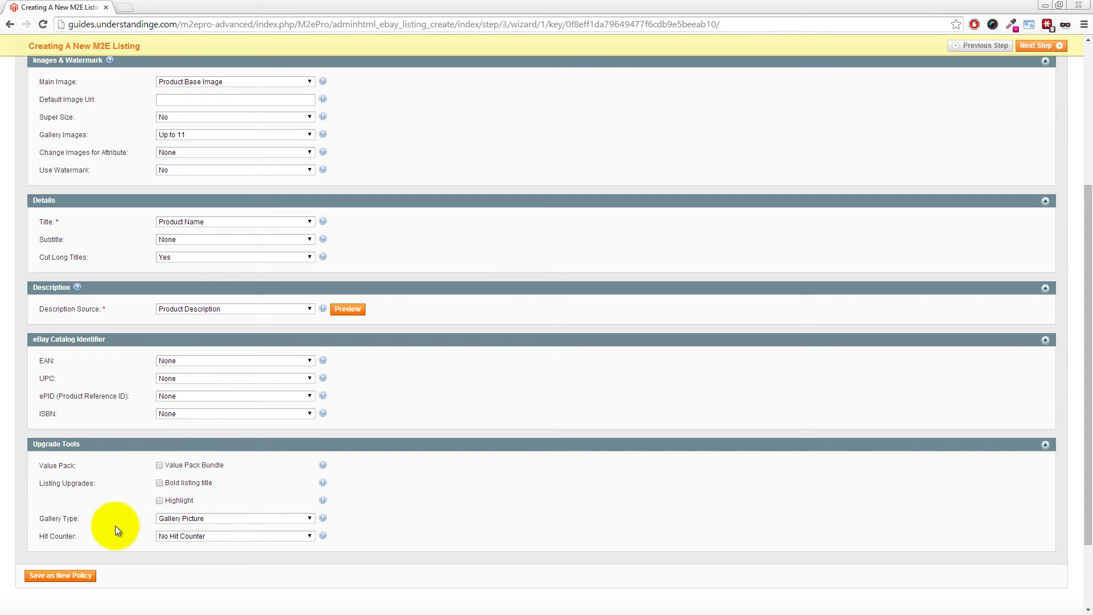
Save the description settings as policy 'eBay UK - Description' and advance to Step 4
left_click(69, 575)
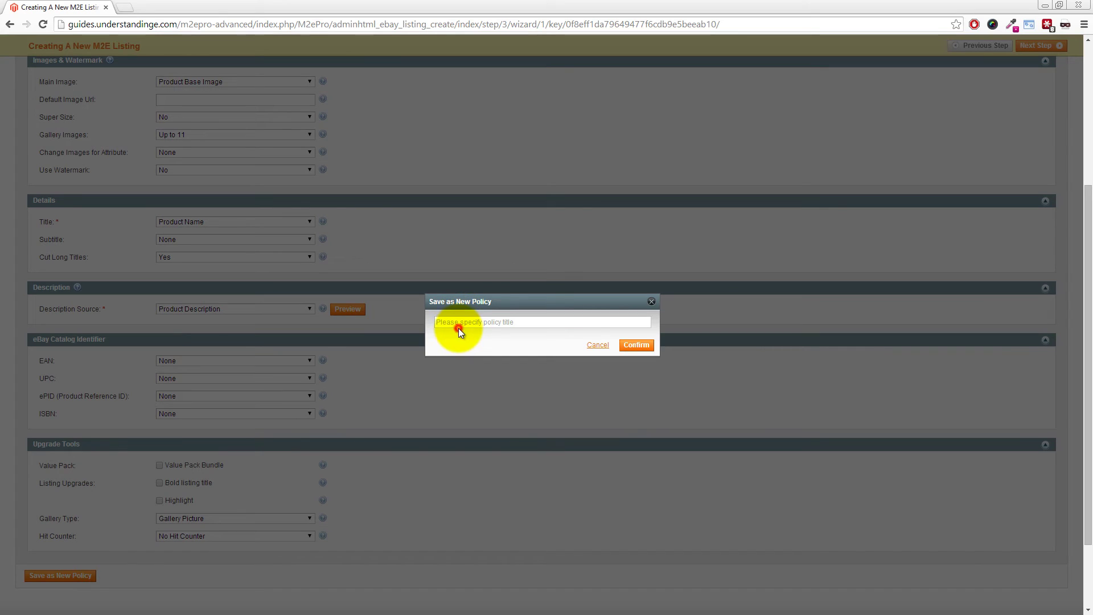
left_click(458, 328)
type("eBay UK - Description")
left_click(639, 346)
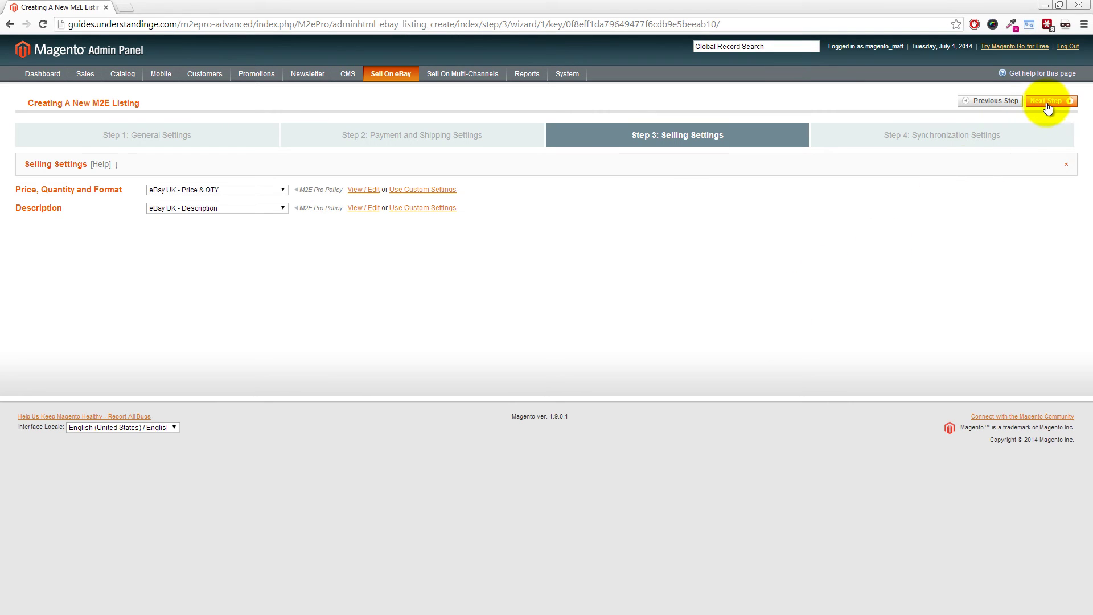
left_click(1048, 105)
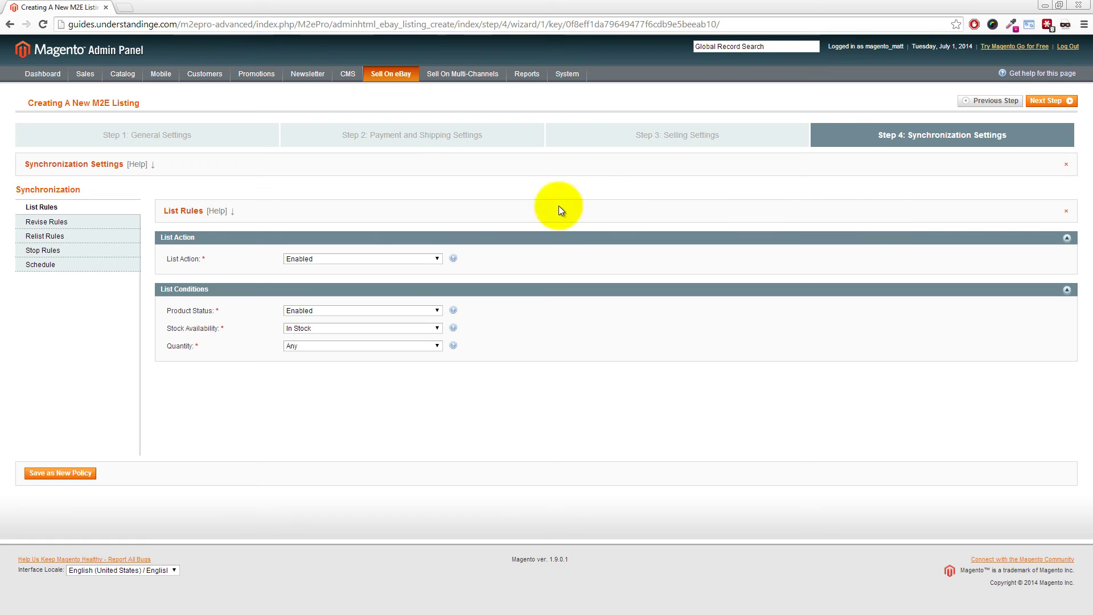
Review the List, Revise, Relist and Stop Rules, toggling List Action off and back on
left_click(329, 258)
left_click(323, 269)
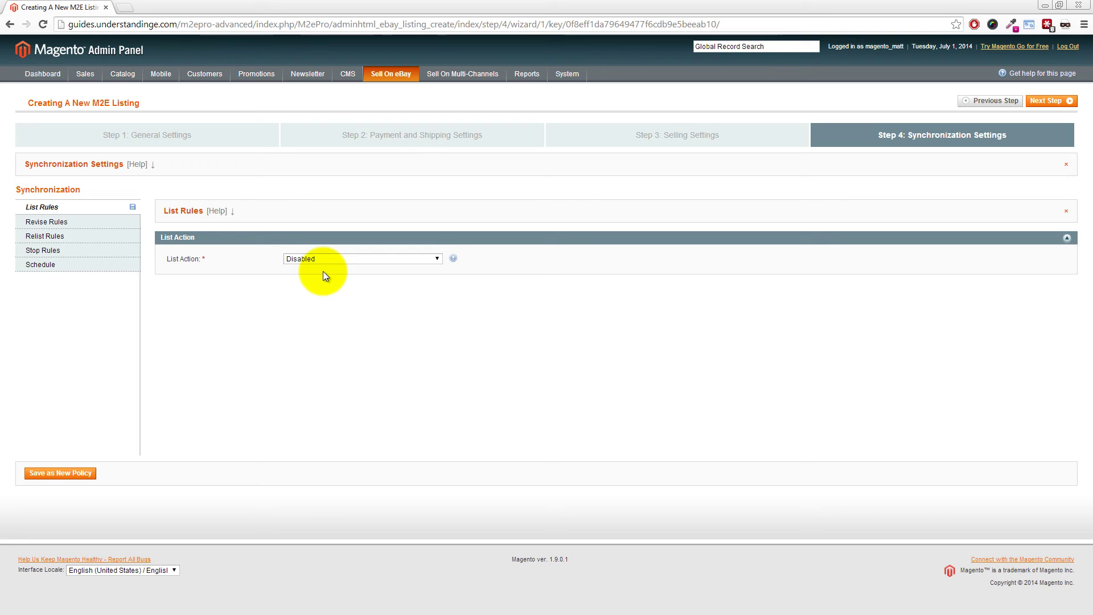
left_click(337, 261)
left_click(317, 277)
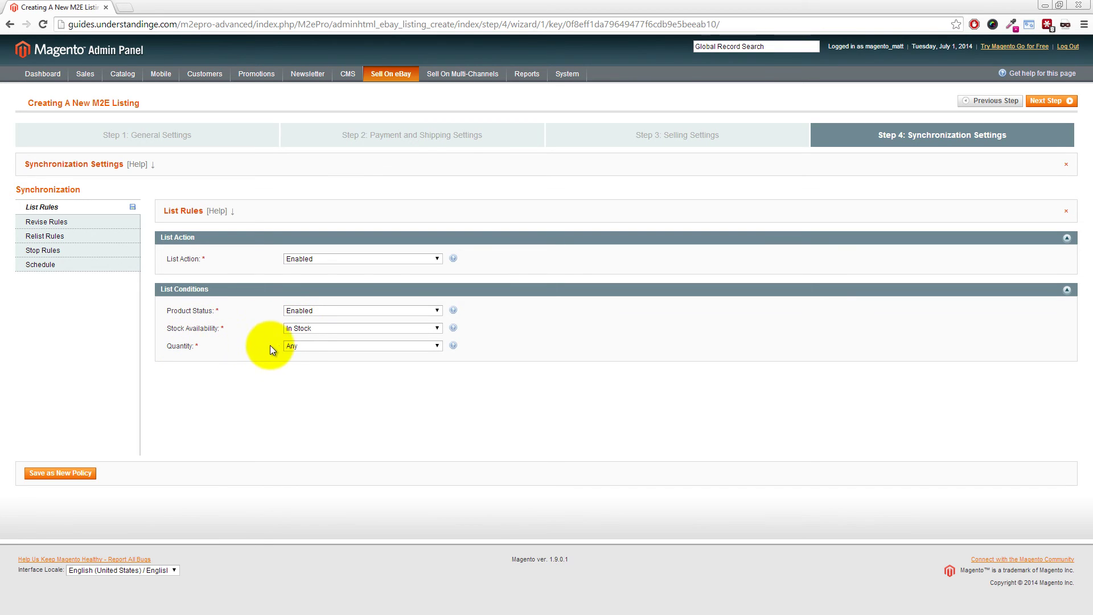
left_click(70, 221)
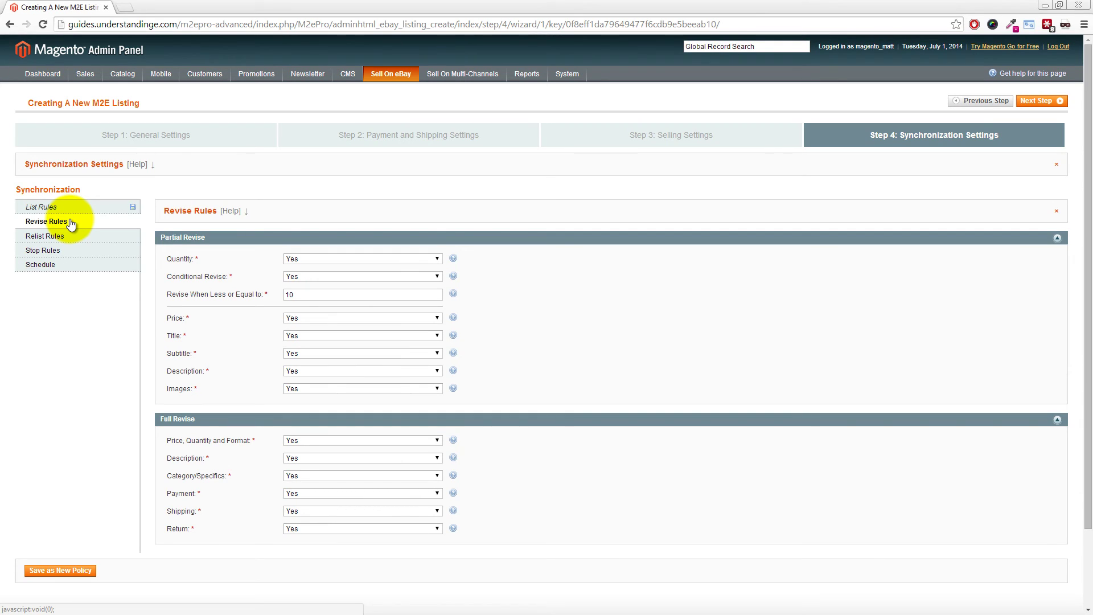
left_click(63, 236)
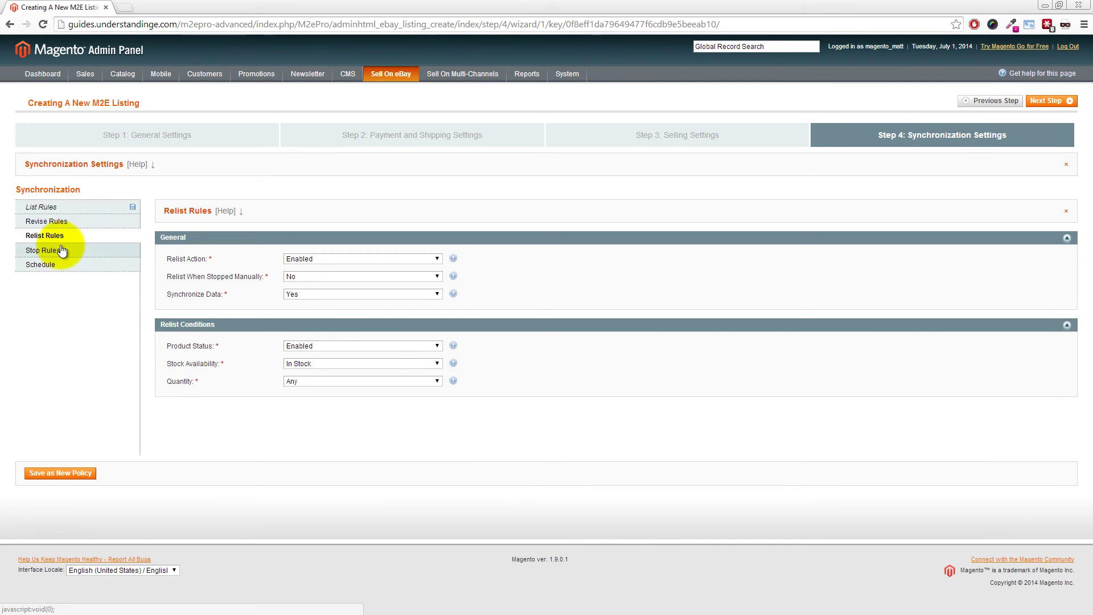
left_click(61, 251)
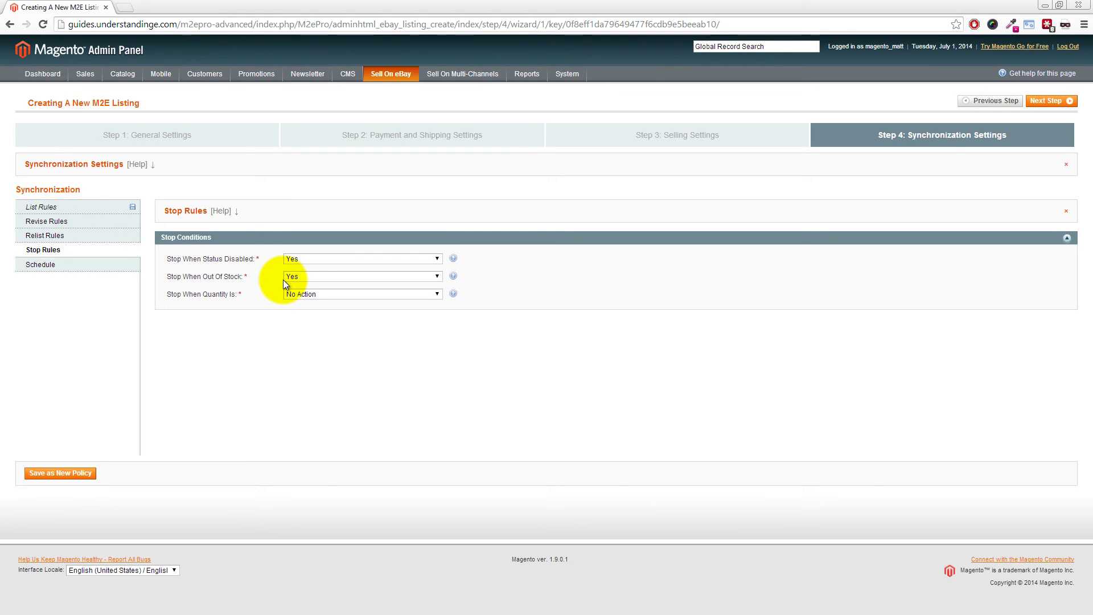
left_click(107, 206)
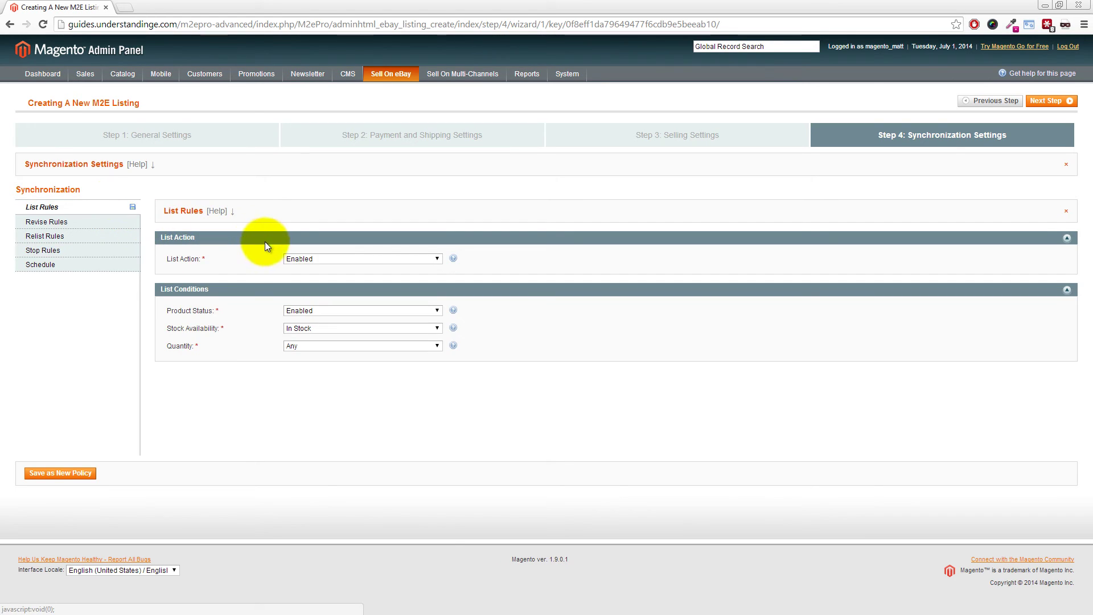
Set List Action to Disabled and save the sync settings as policy 'eBay UK - Sync'
left_click(306, 260)
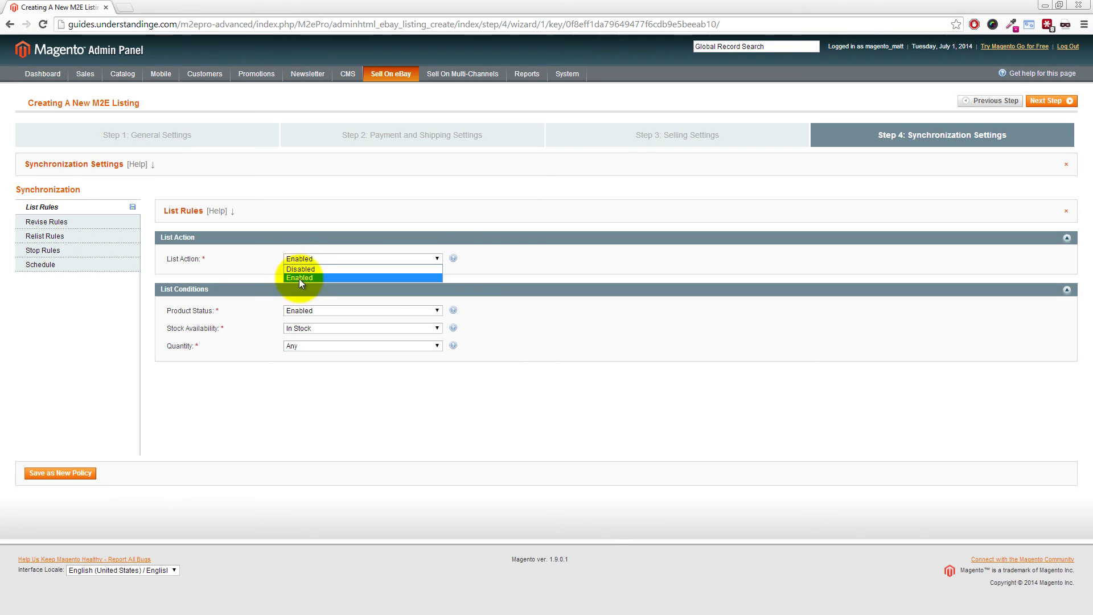
left_click(298, 270)
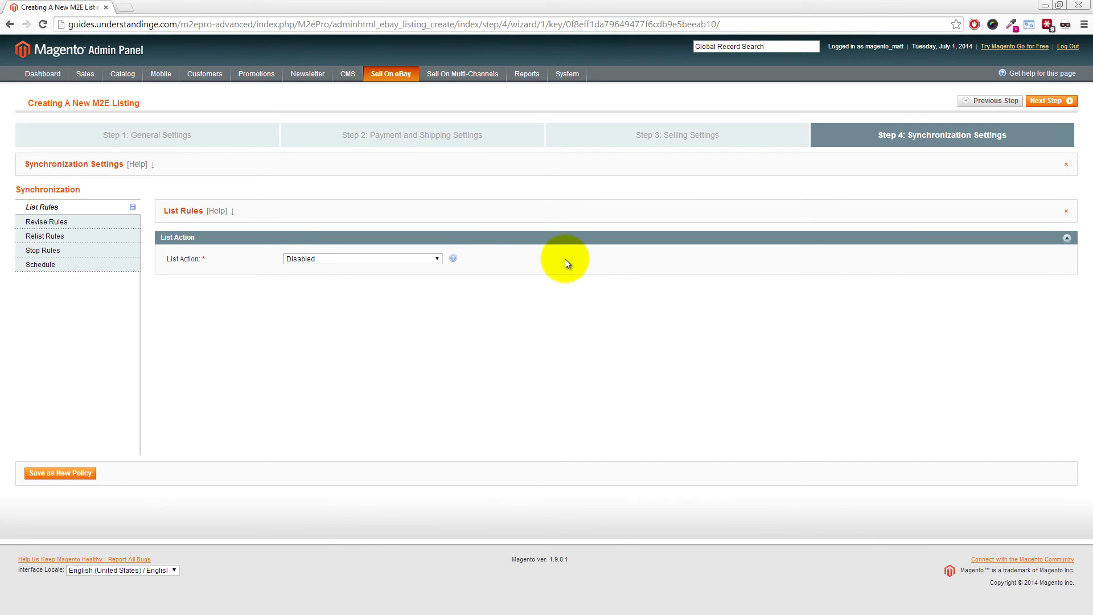
left_click(51, 476)
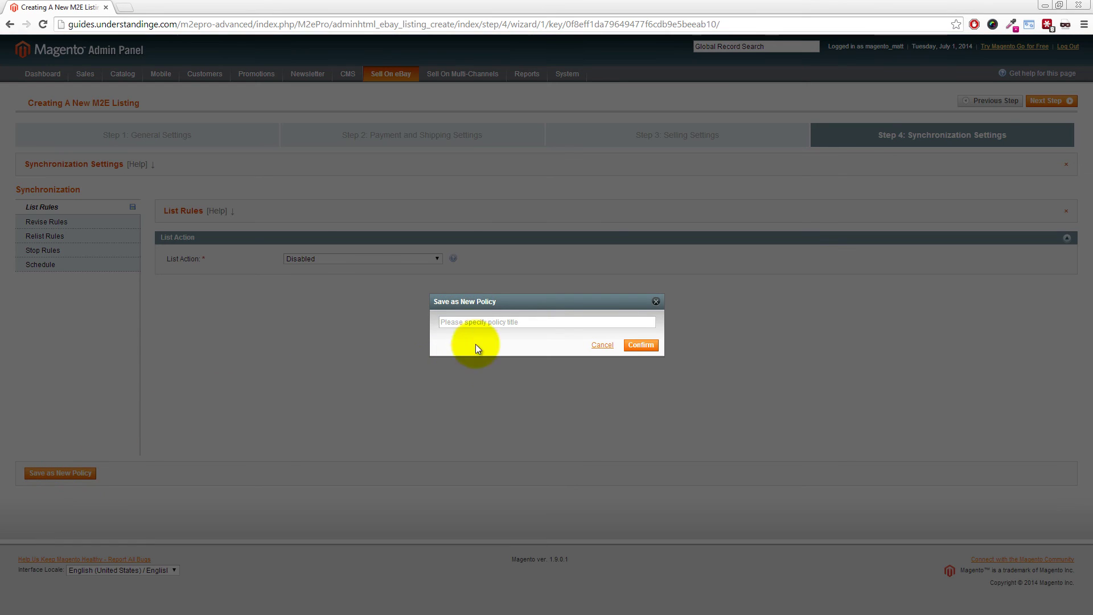
left_click(460, 323)
type("eBa")
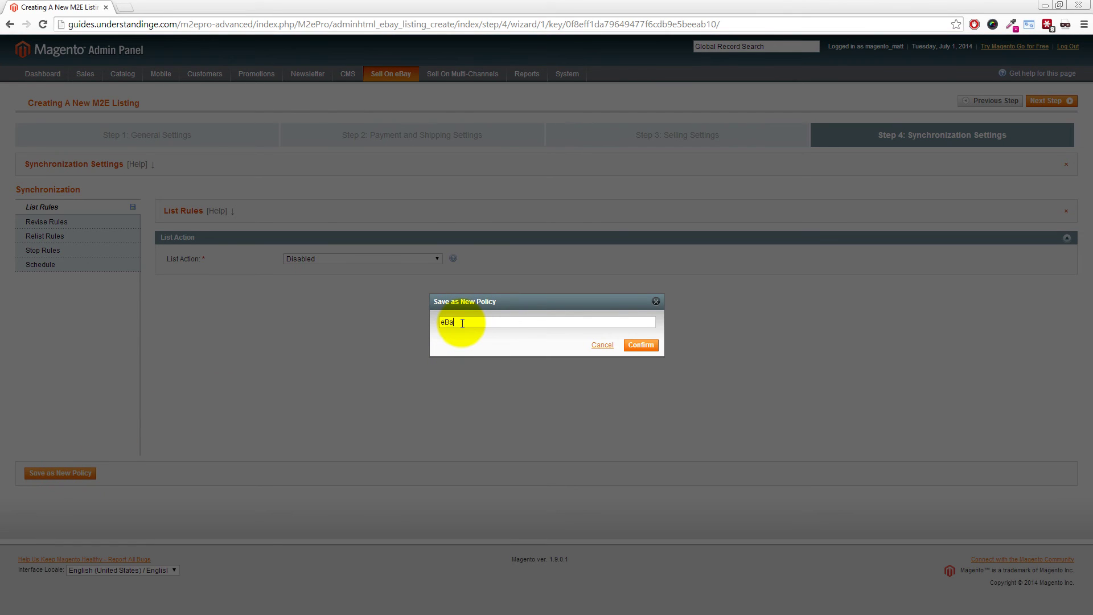
type("y UK - Sync")
left_click(640, 345)
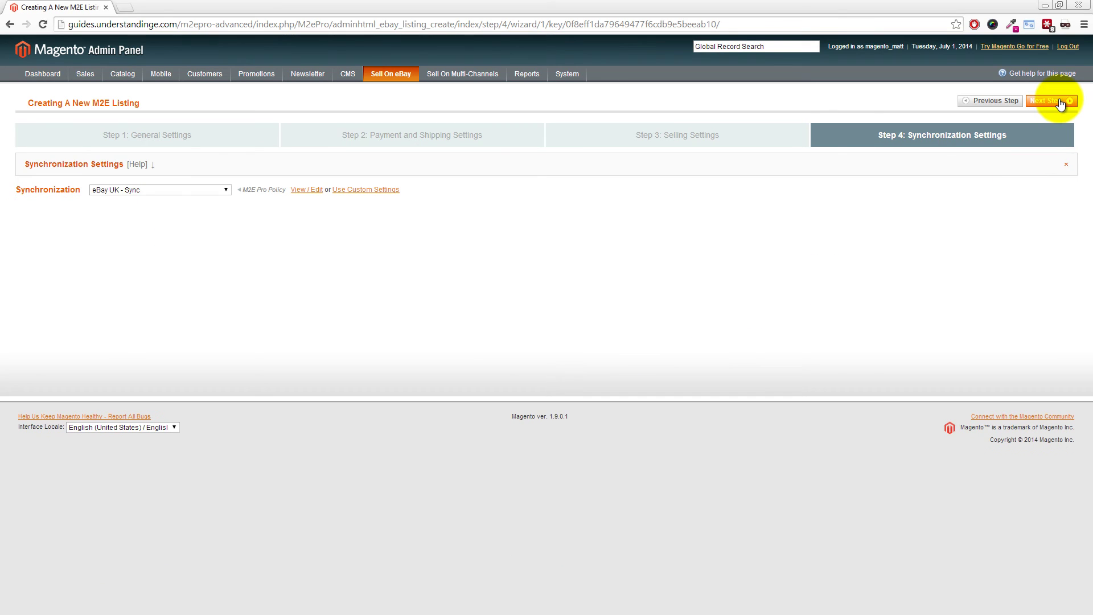
Finish the listing wizard, select the Toaster product, and add it with 'No, Skip It'
left_click(1059, 101)
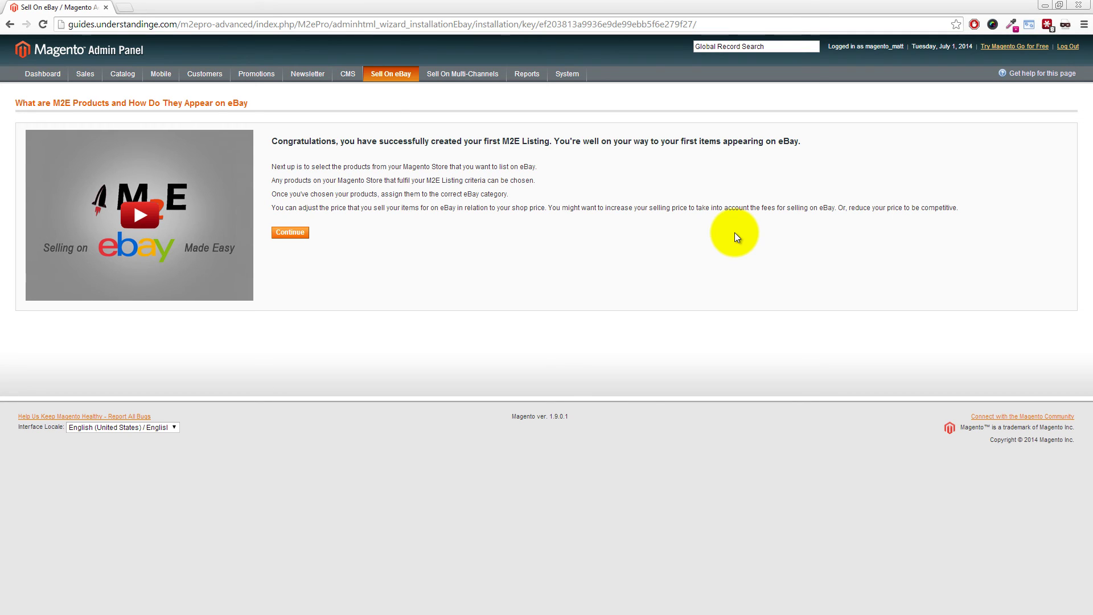
left_click(290, 233)
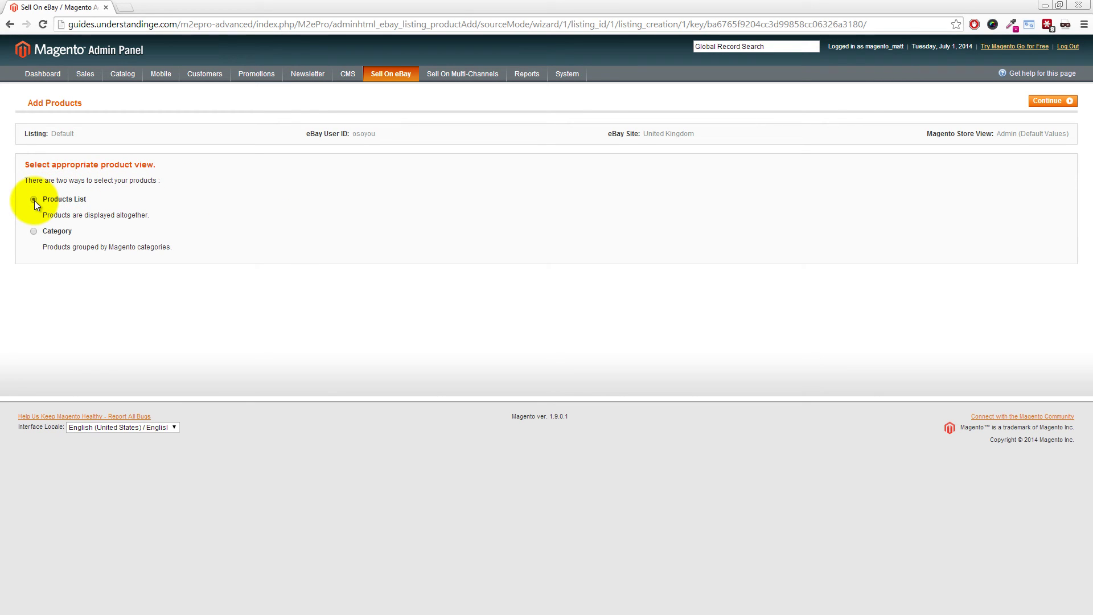
left_click(1042, 105)
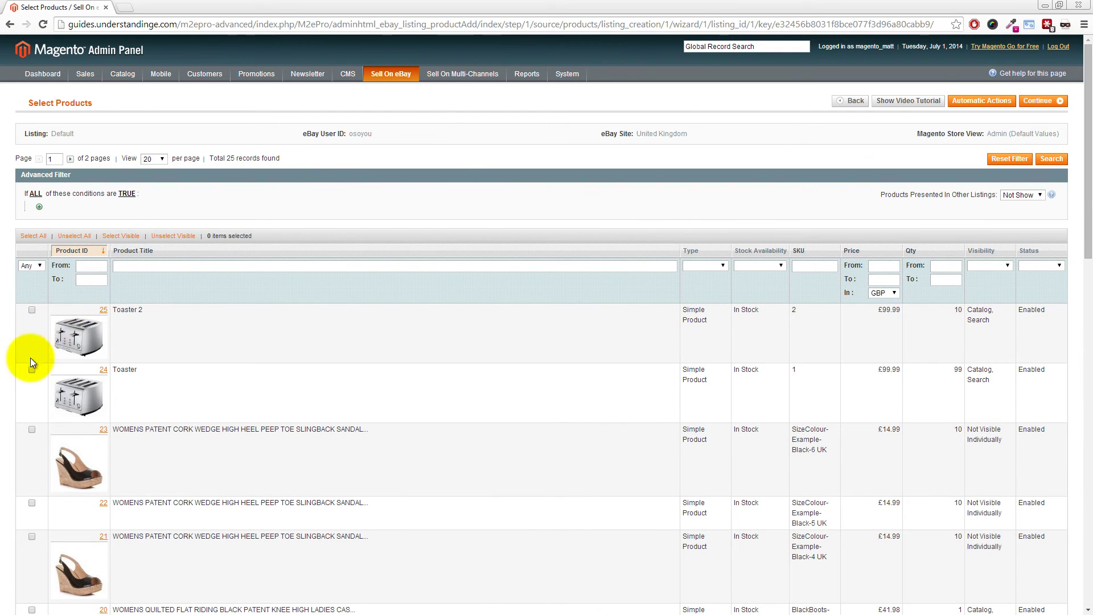
left_click(32, 370)
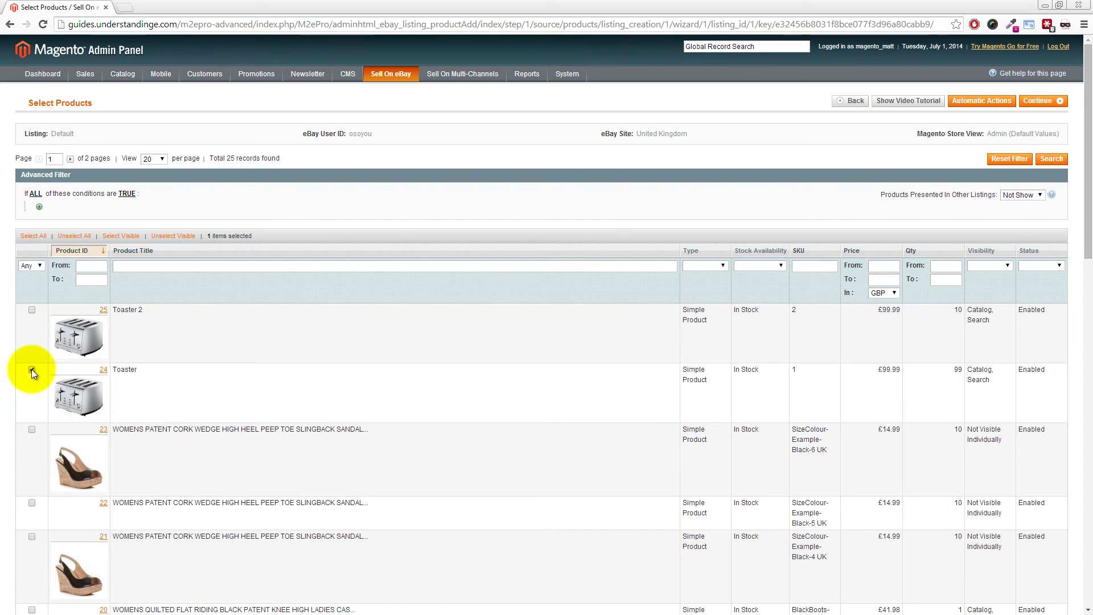
left_click(1042, 102)
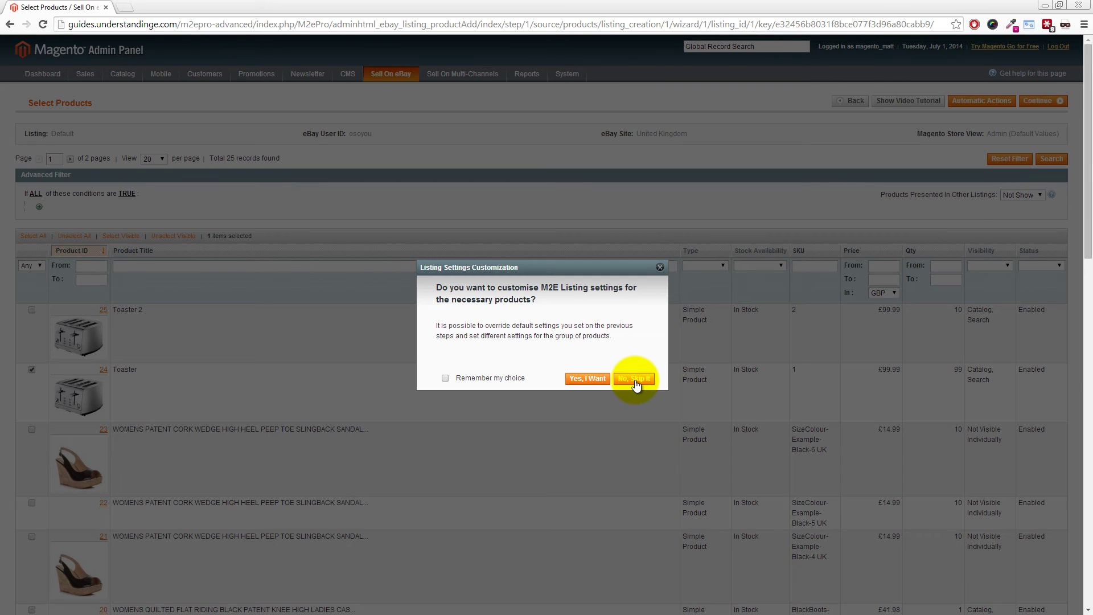
left_click(636, 384)
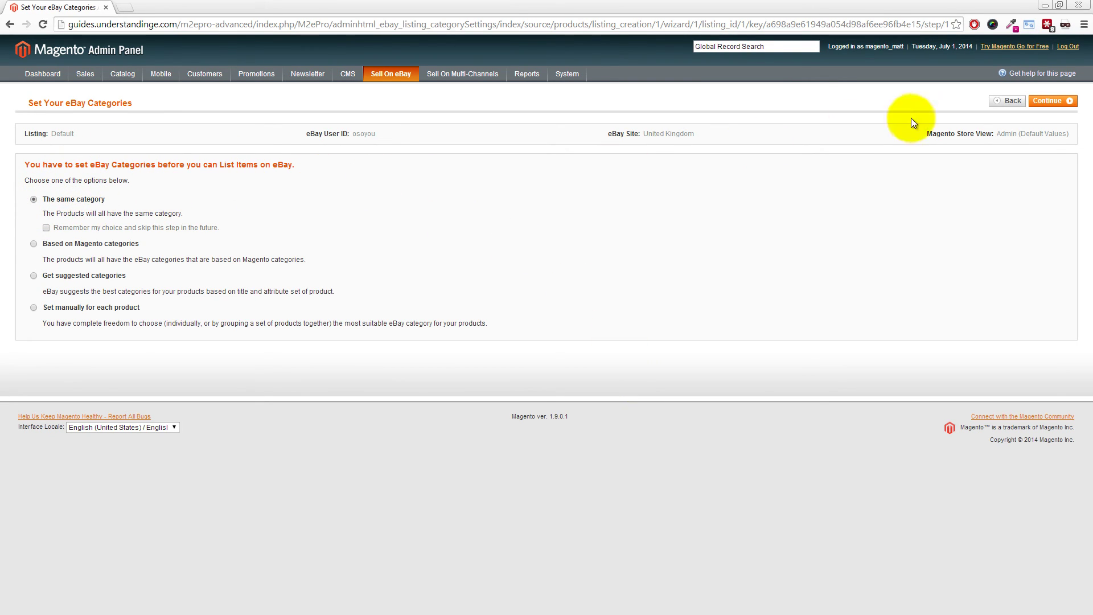
Use one shared category and set the primary eBay category to Toasters (77285) via keyword search
left_click(1046, 104)
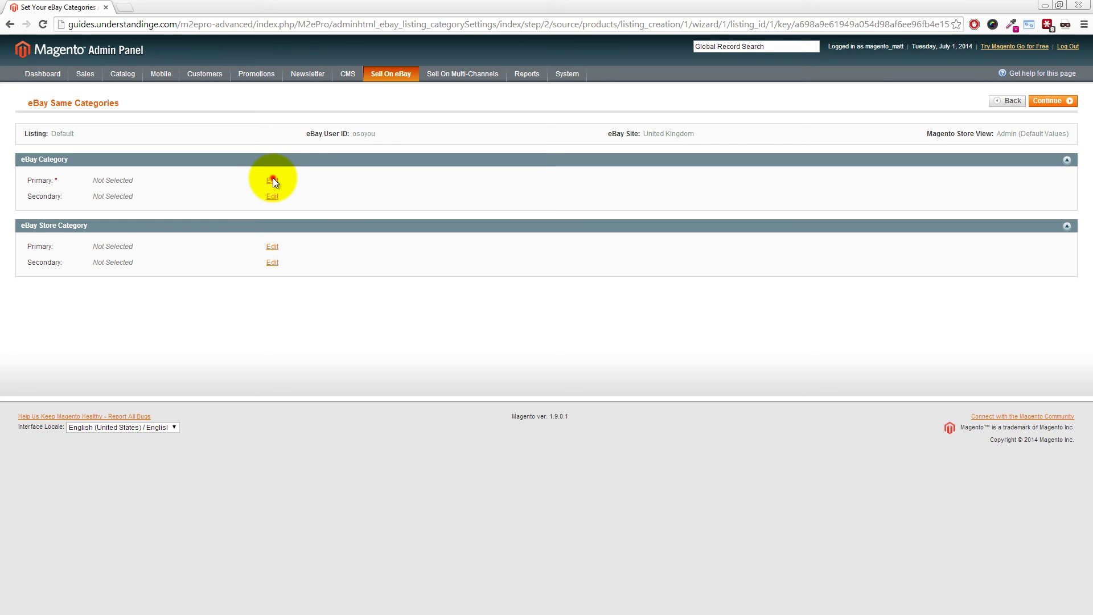
left_click(273, 179)
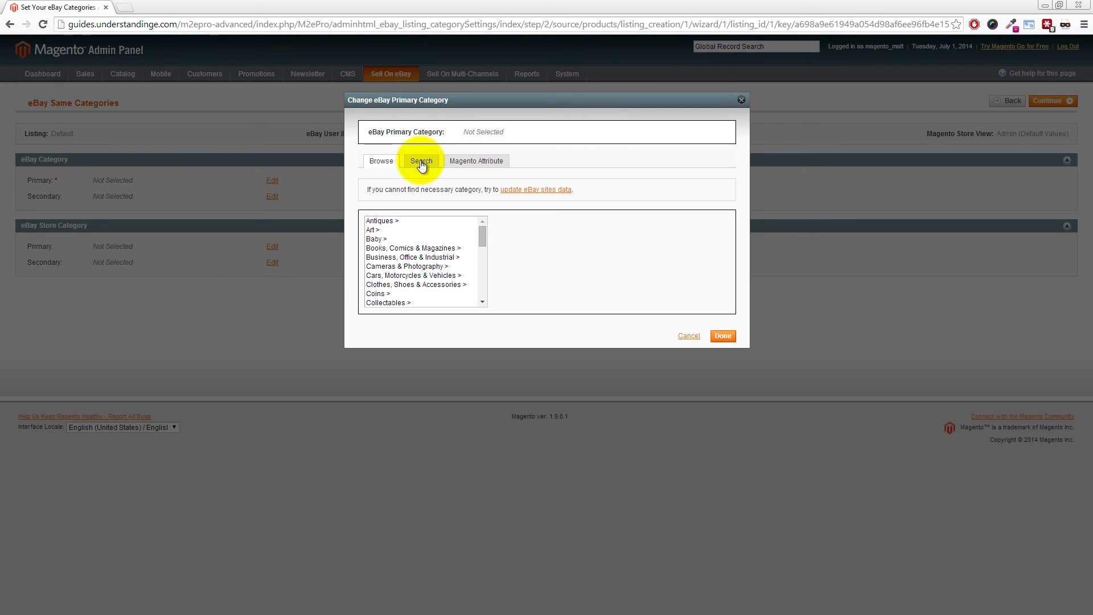
left_click(421, 162)
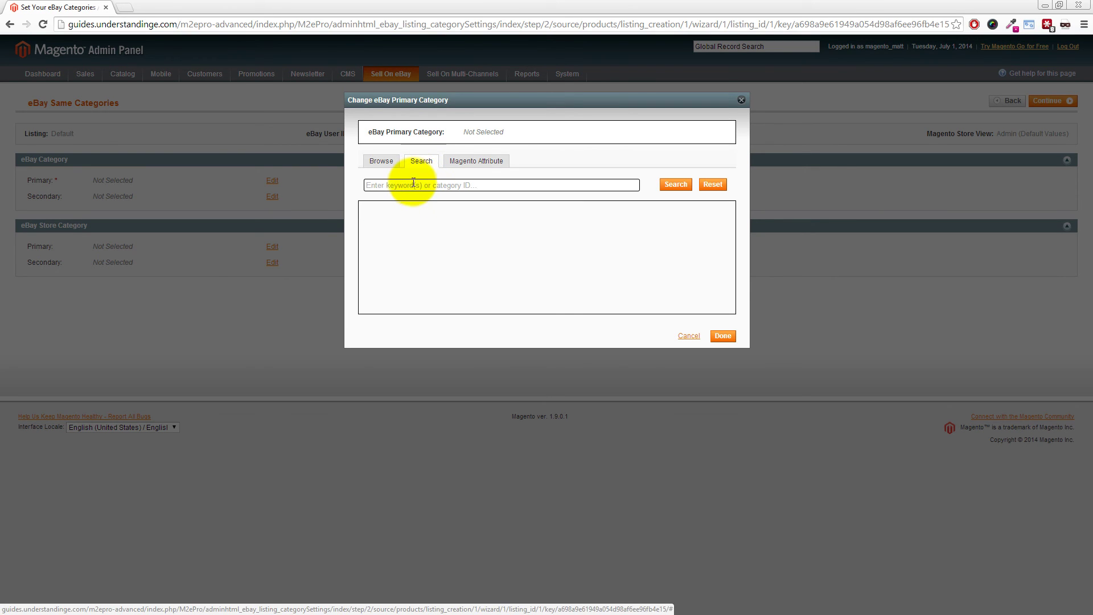
left_click(413, 182)
type("toas")
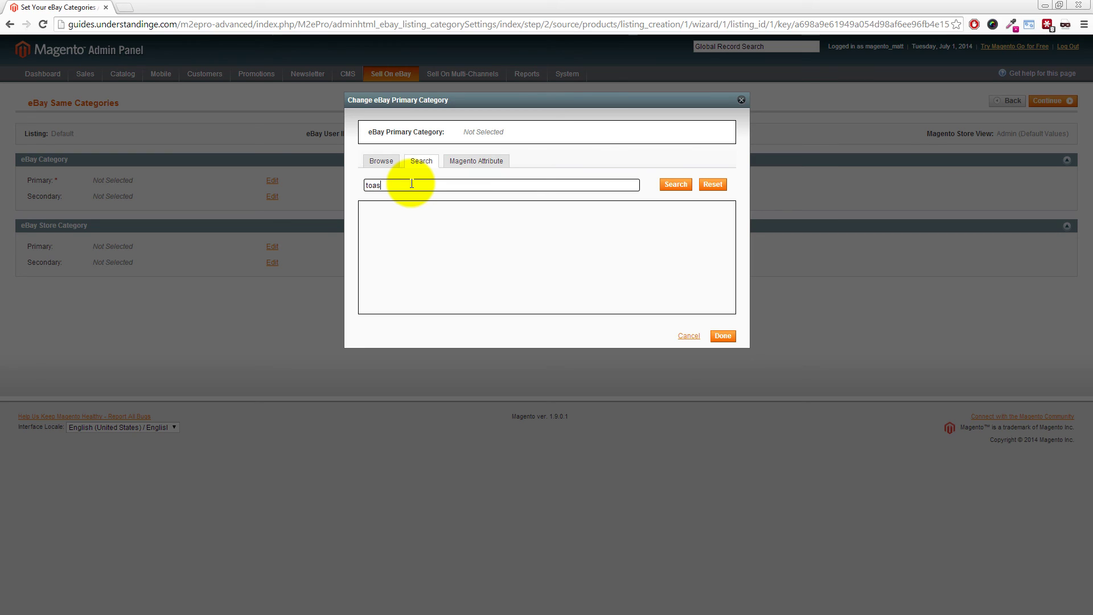
type("ter")
left_click(675, 185)
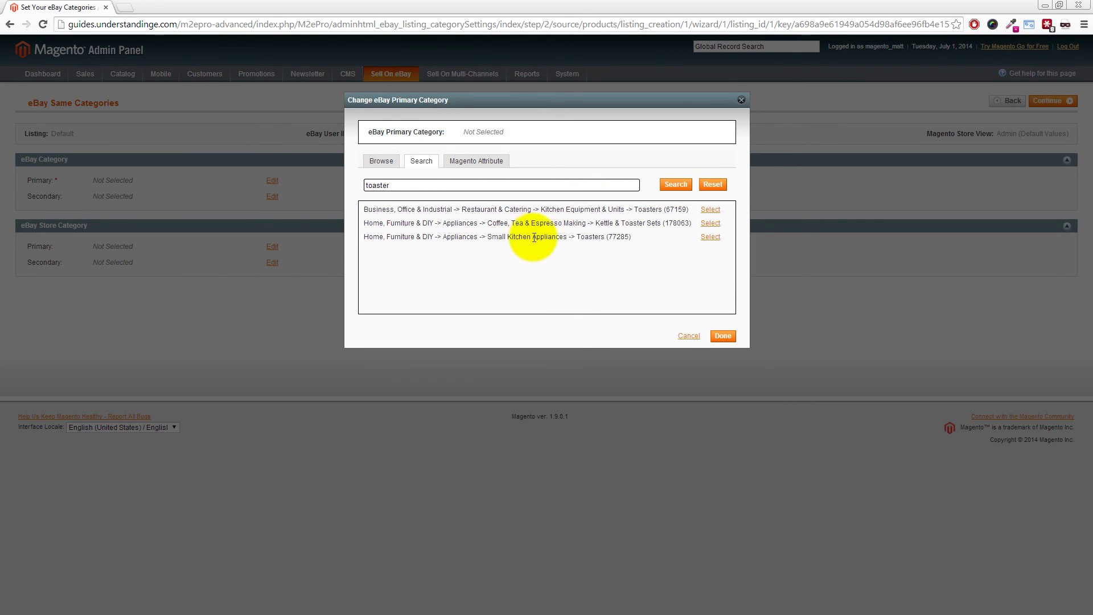
left_click(709, 238)
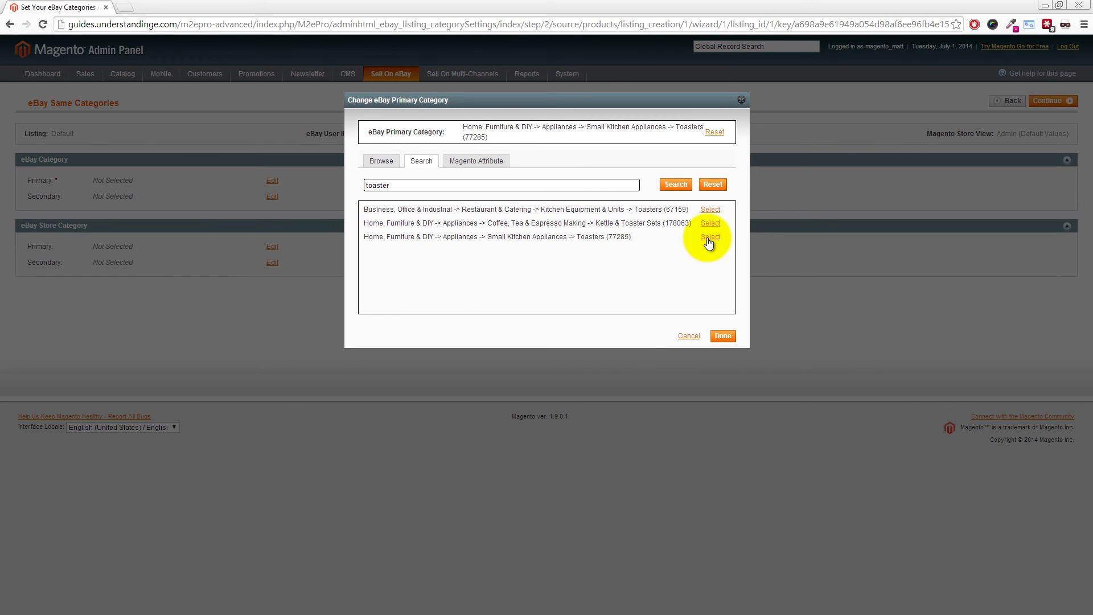
left_click(723, 333)
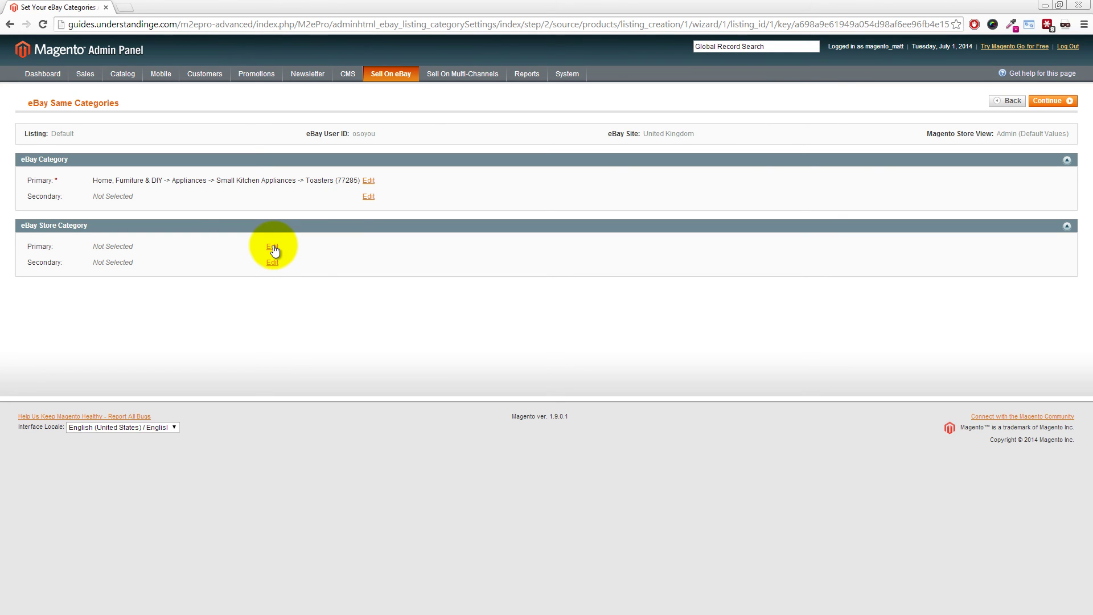
Set the primary store category to Hardware -> Magnets and continue to the item specifics
left_click(273, 246)
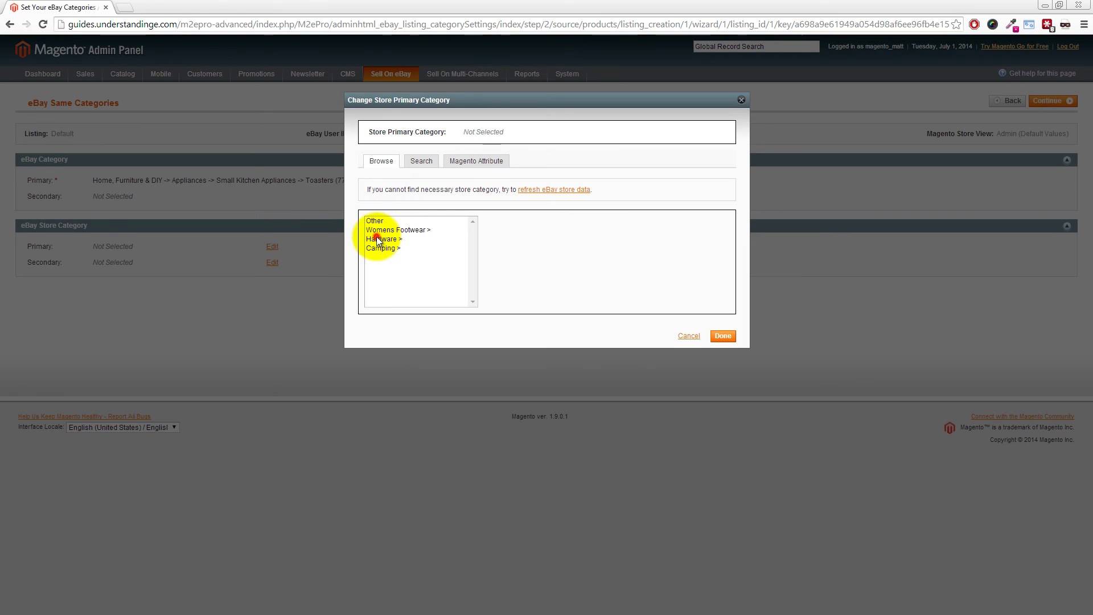
left_click(377, 238)
left_click(500, 241)
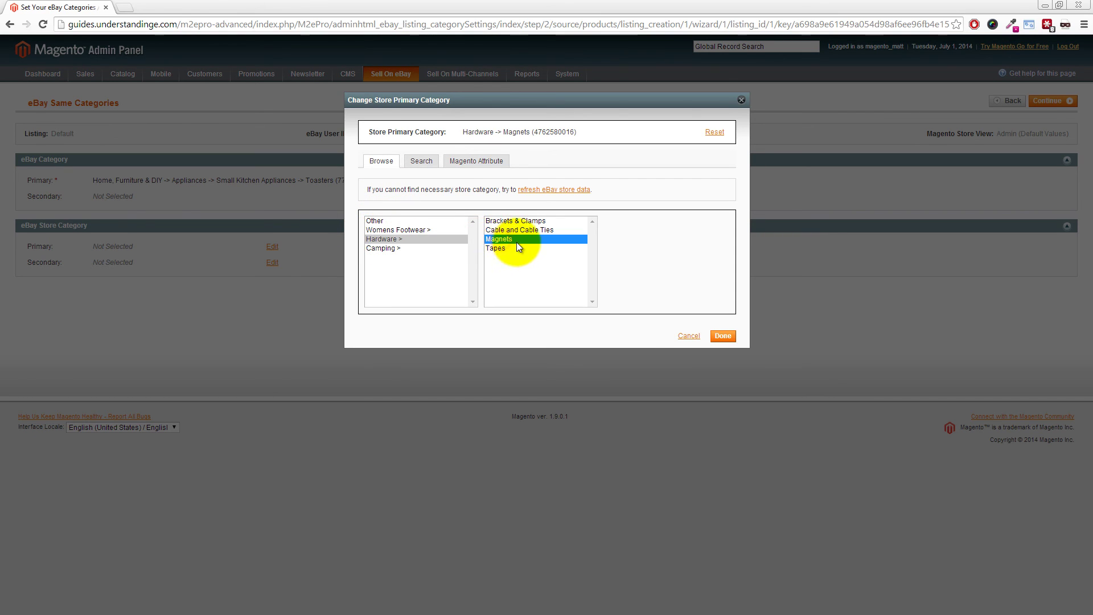
left_click(726, 336)
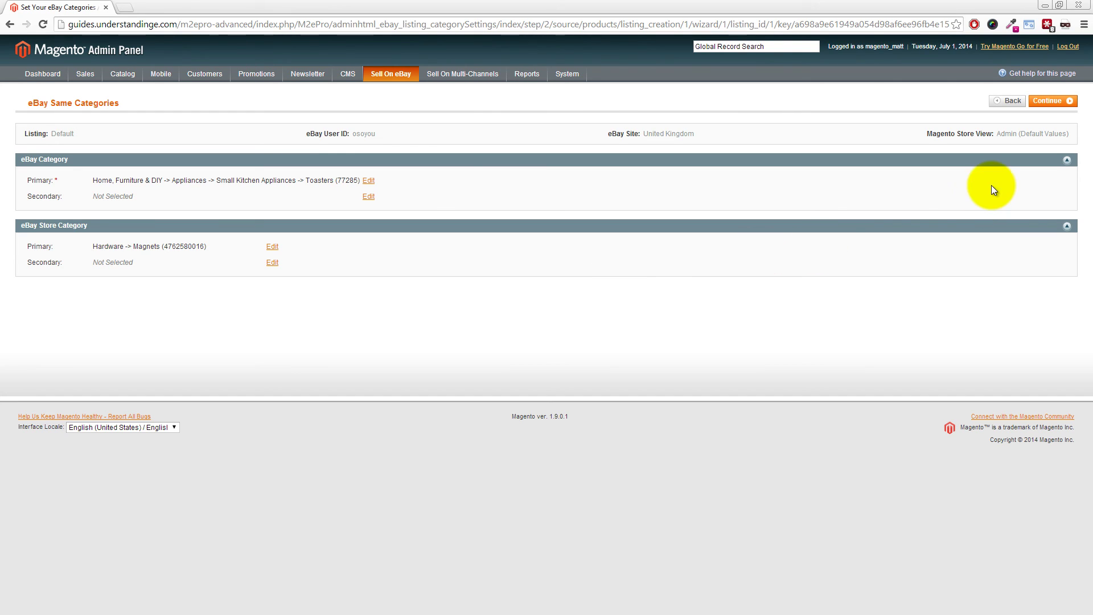
left_click(1048, 108)
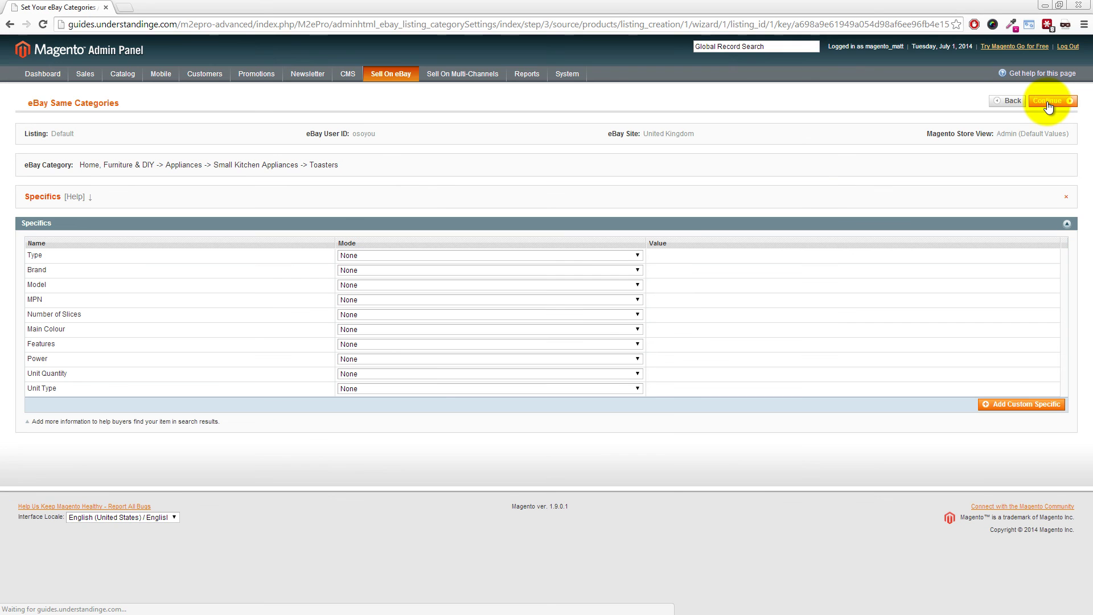
Set the Type specific to the eBay Recommended value Wide-Slot/Bagel Toaster
left_click(423, 255)
left_click(415, 273)
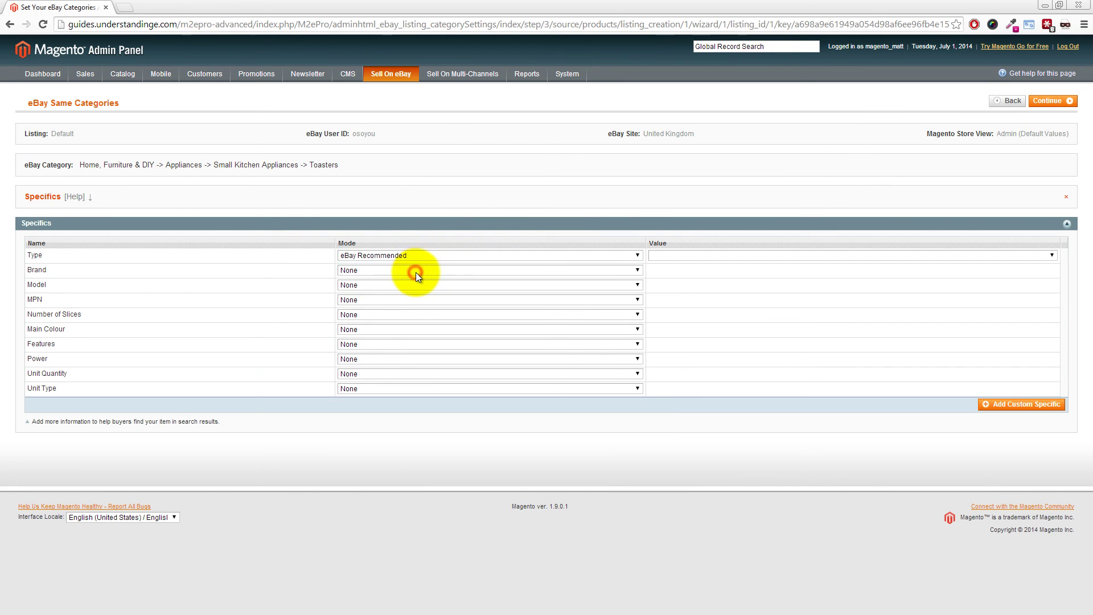
left_click(688, 257)
left_click(669, 283)
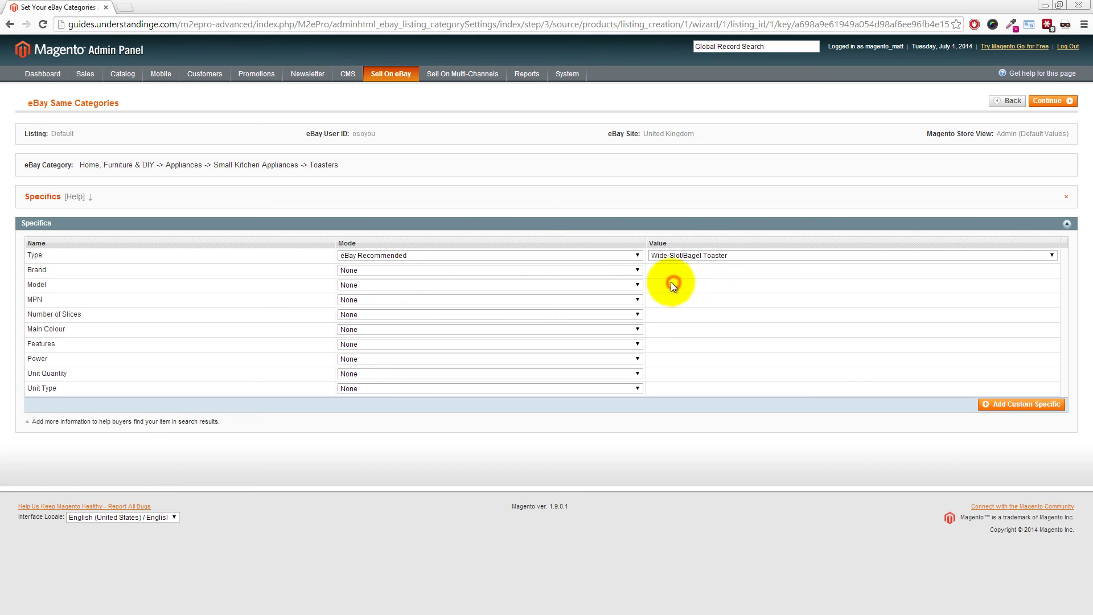
Set Brand to the eBay Recommended value Breville and save the specifics
left_click(418, 271)
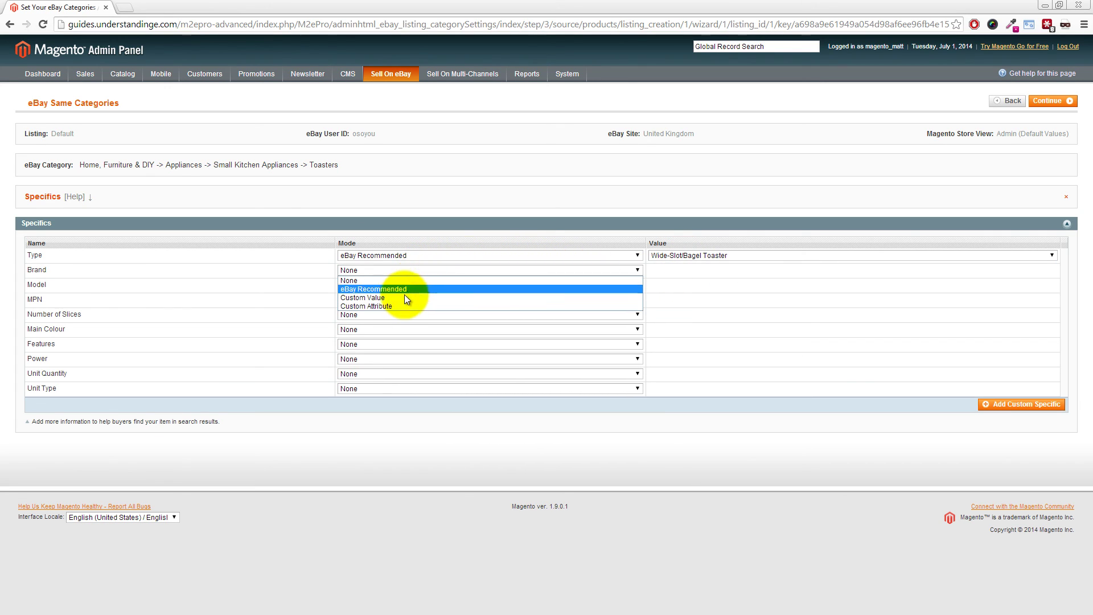
left_click(402, 290)
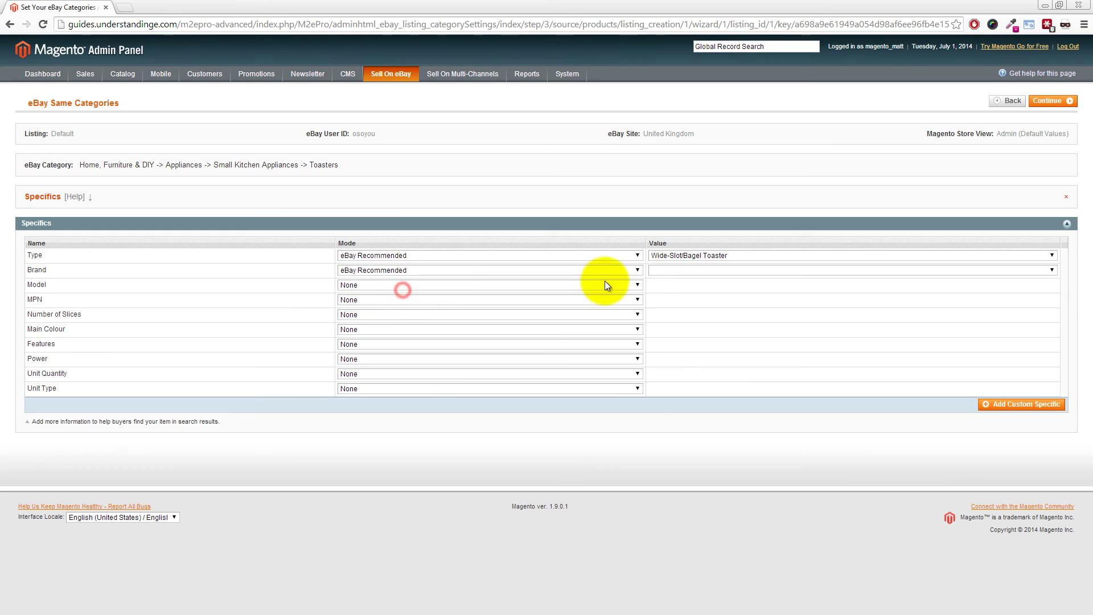
left_click(674, 271)
left_click(662, 383)
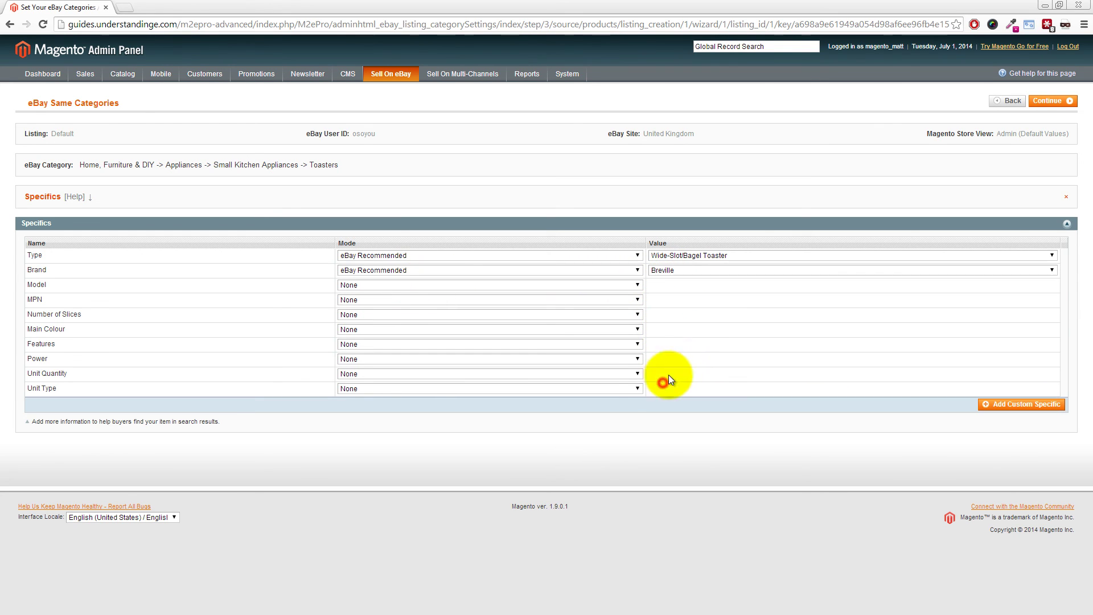
left_click(699, 340)
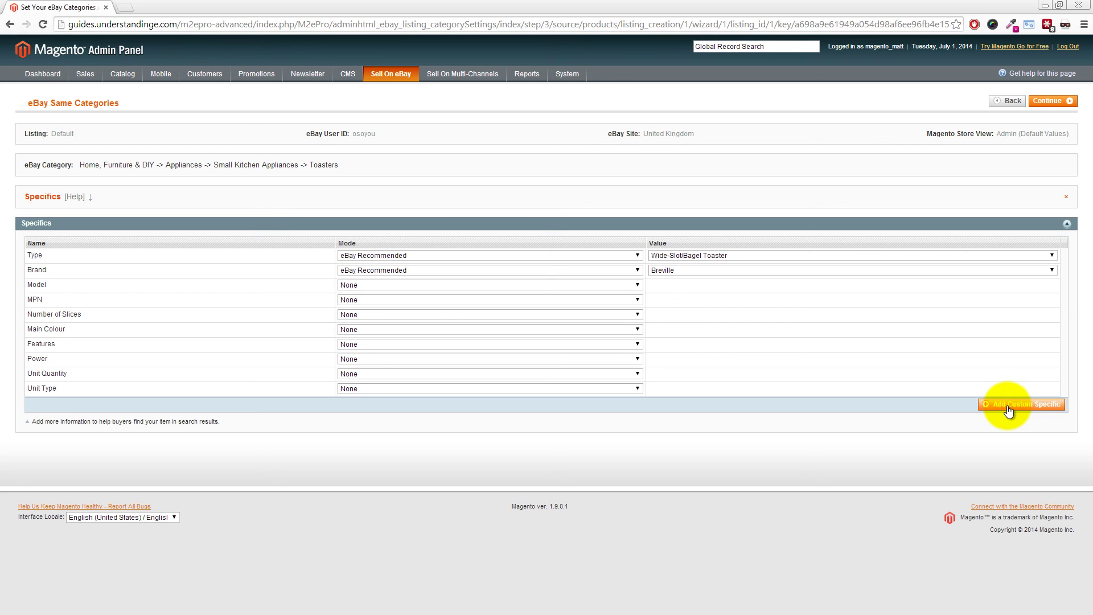
left_click(1062, 102)
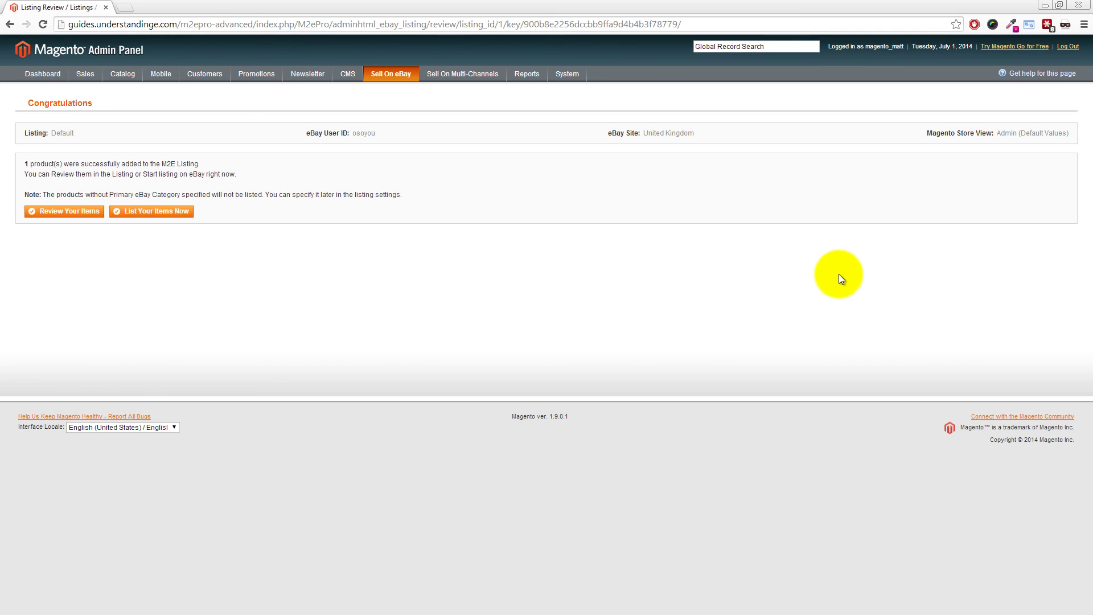
Review the Default listing, tick the Toaster row and choose 'List Item(s) on eBay'
left_click(72, 215)
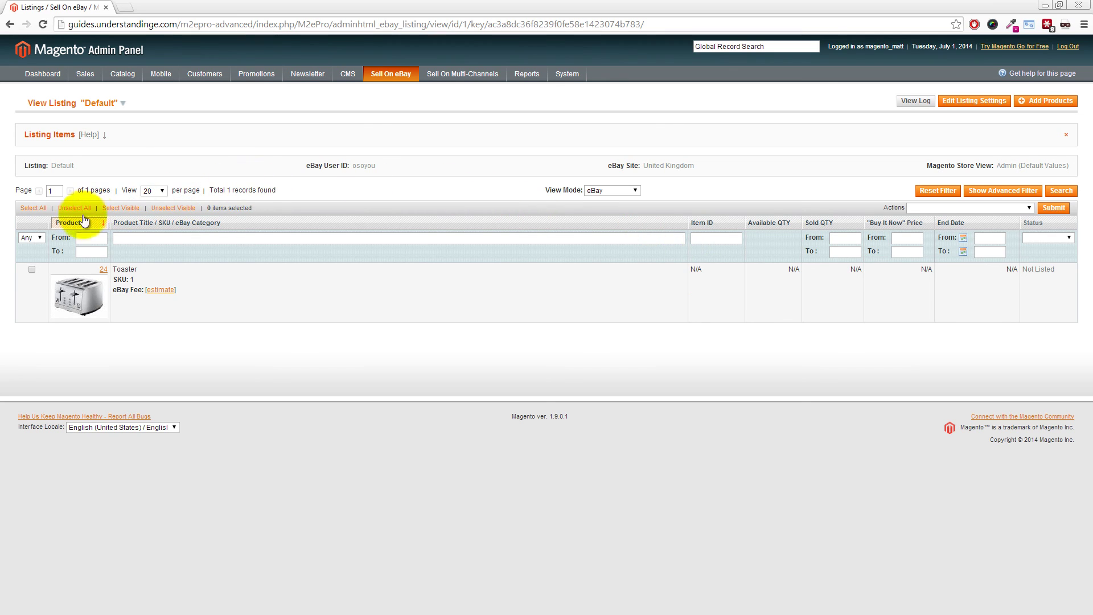
left_click(32, 270)
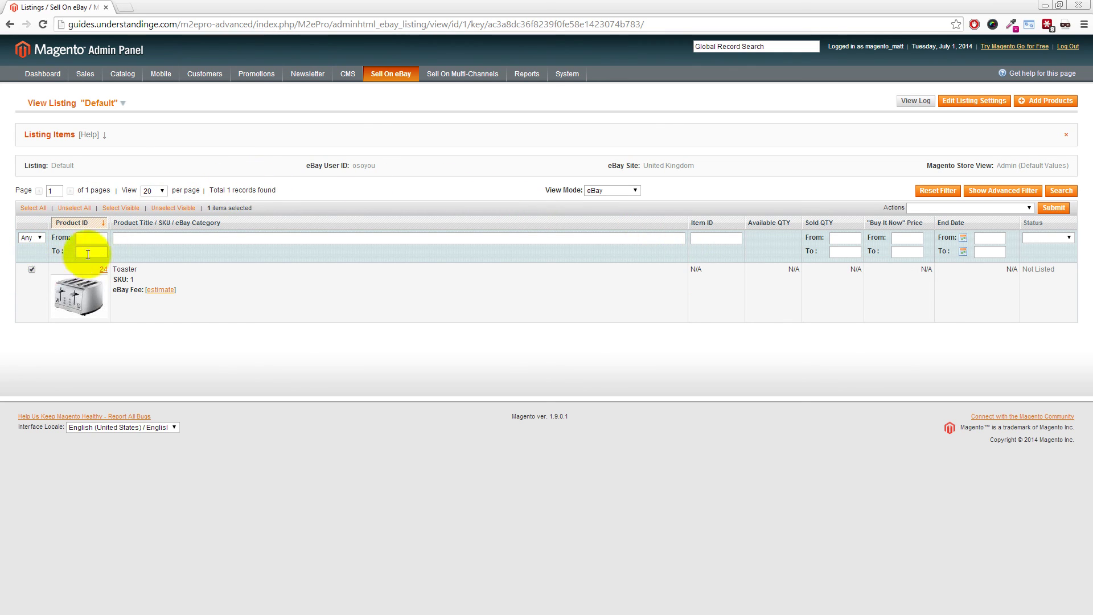
left_click(937, 207)
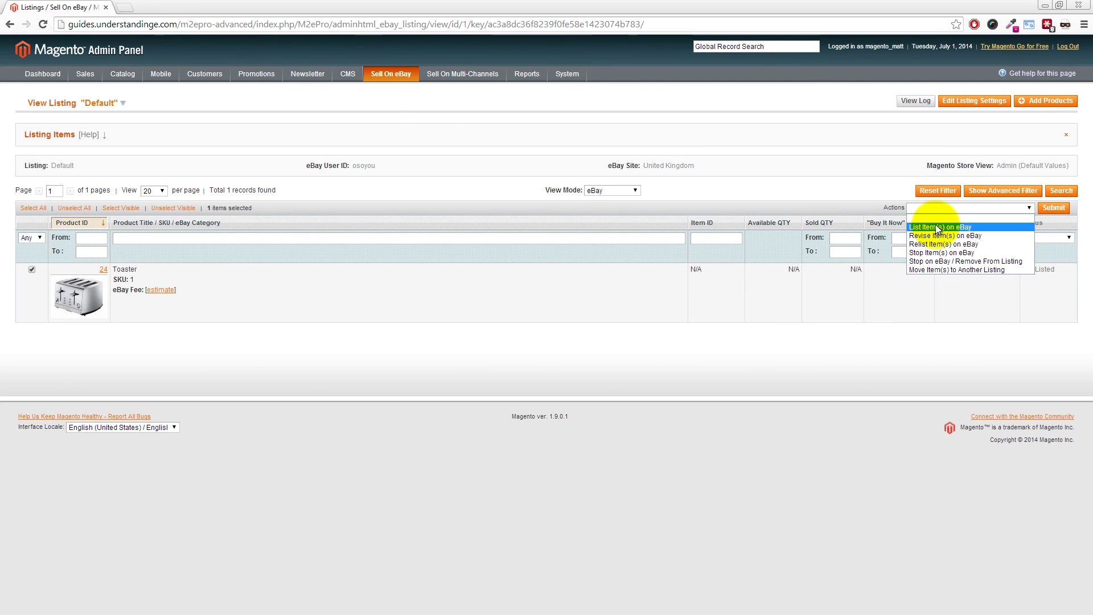
left_click(937, 228)
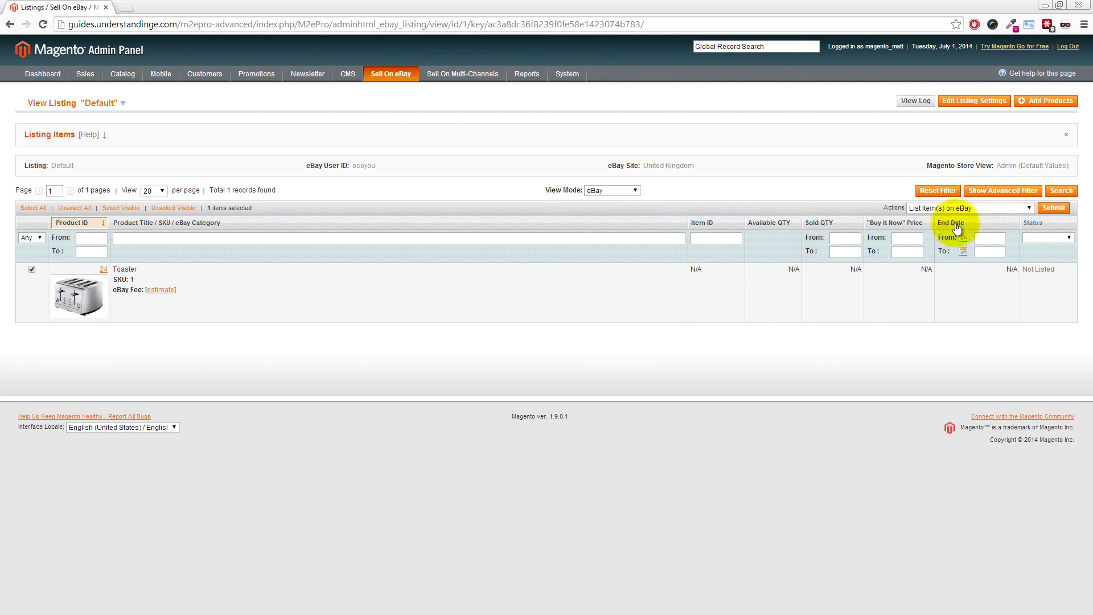